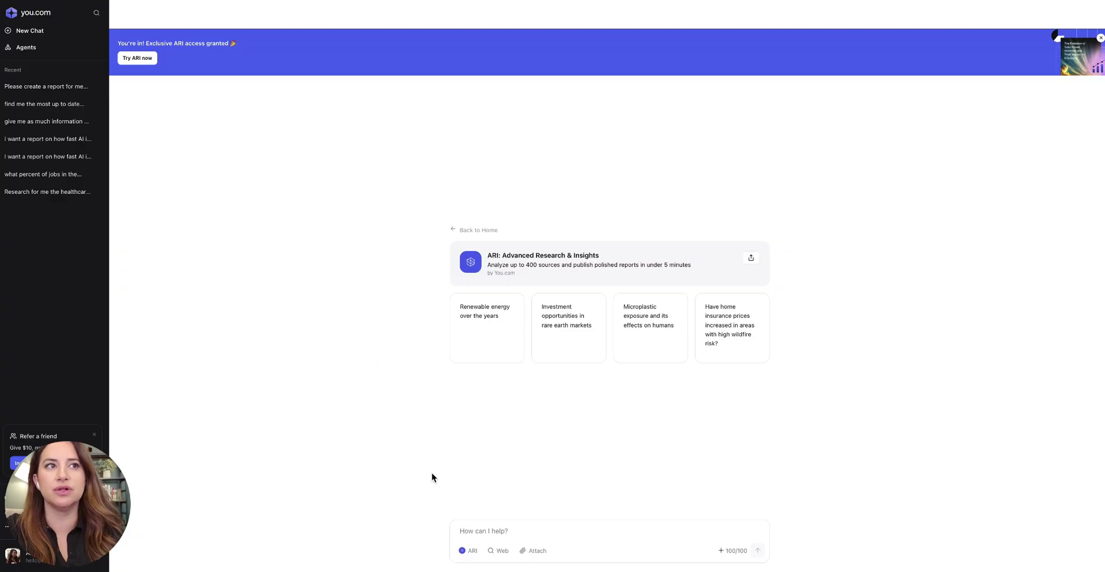
- Write a prompt about dog sledding in Finland asking for fun options, history, future, locations and physics
{"action": "left_click", "coordinate": [486, 530]}
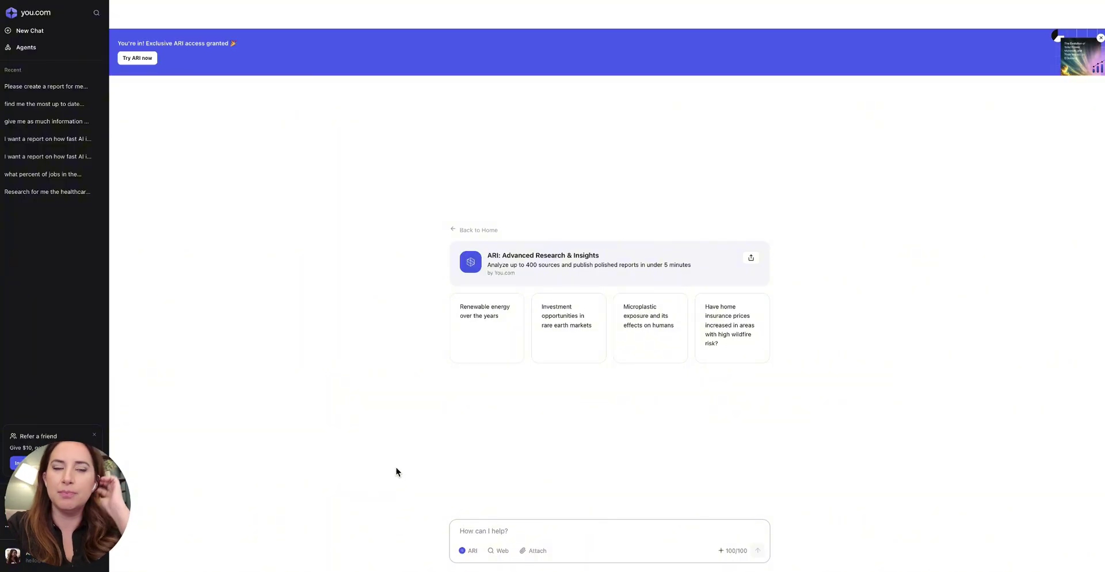
{"action": "left_click", "coordinate": [477, 531]}
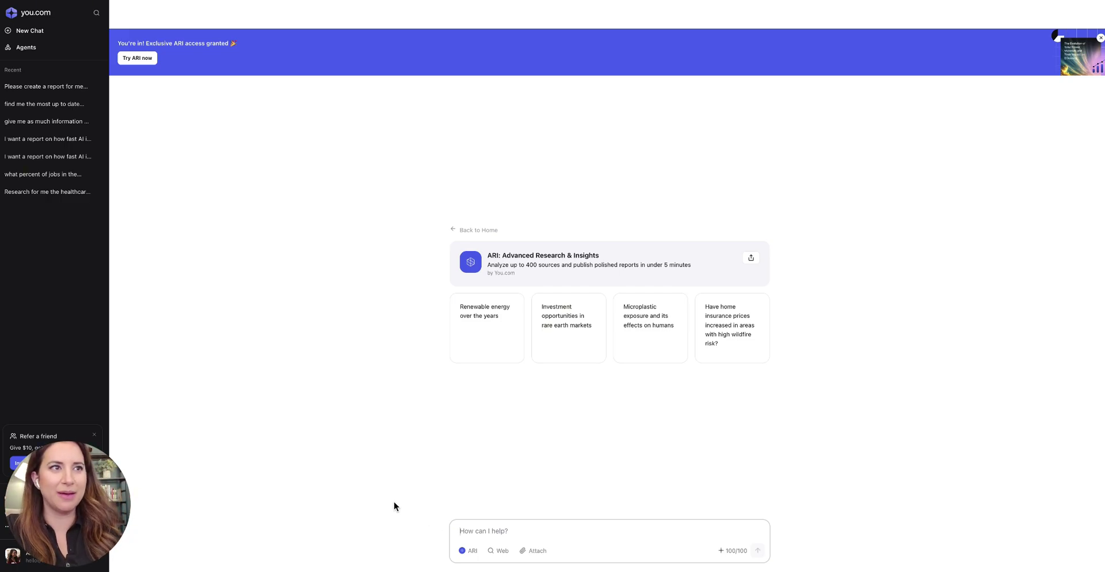
{"action": "type", "text": "I"}
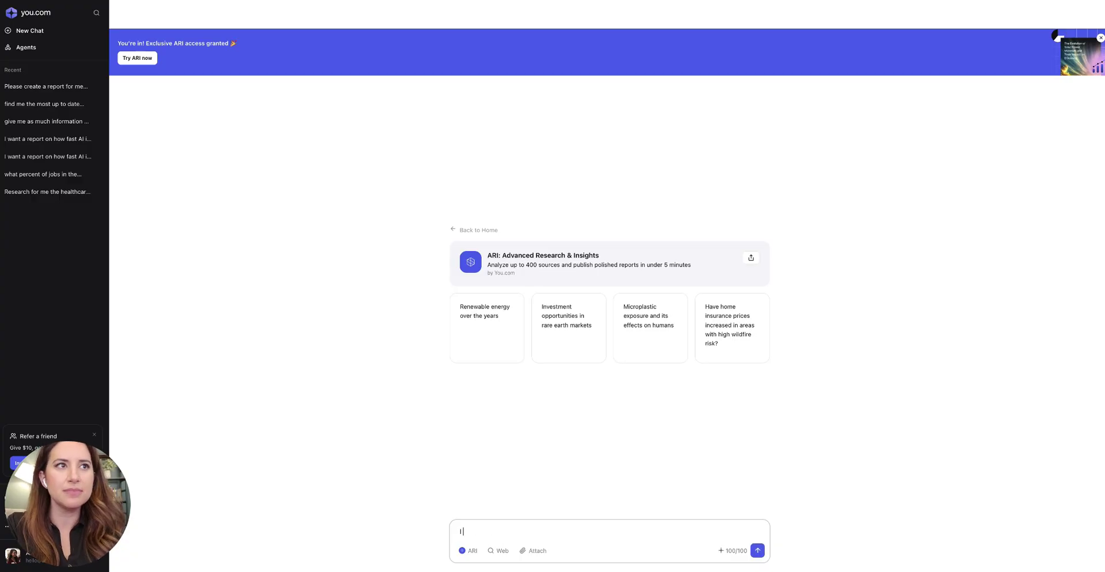
{"action": "type", "text": " really want to "}
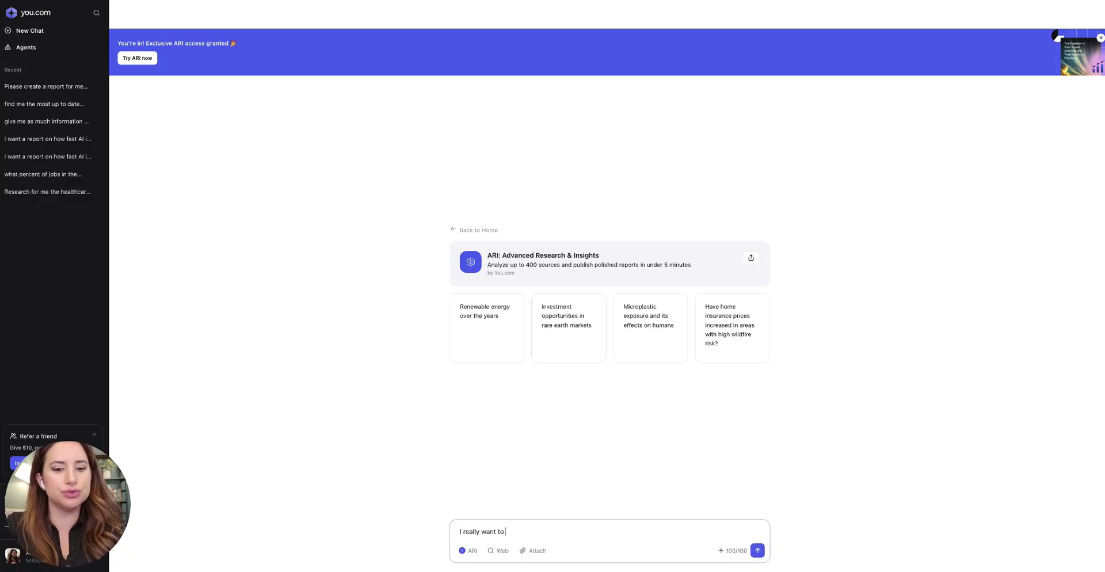
{"action": "type", "text": "go dog s"}
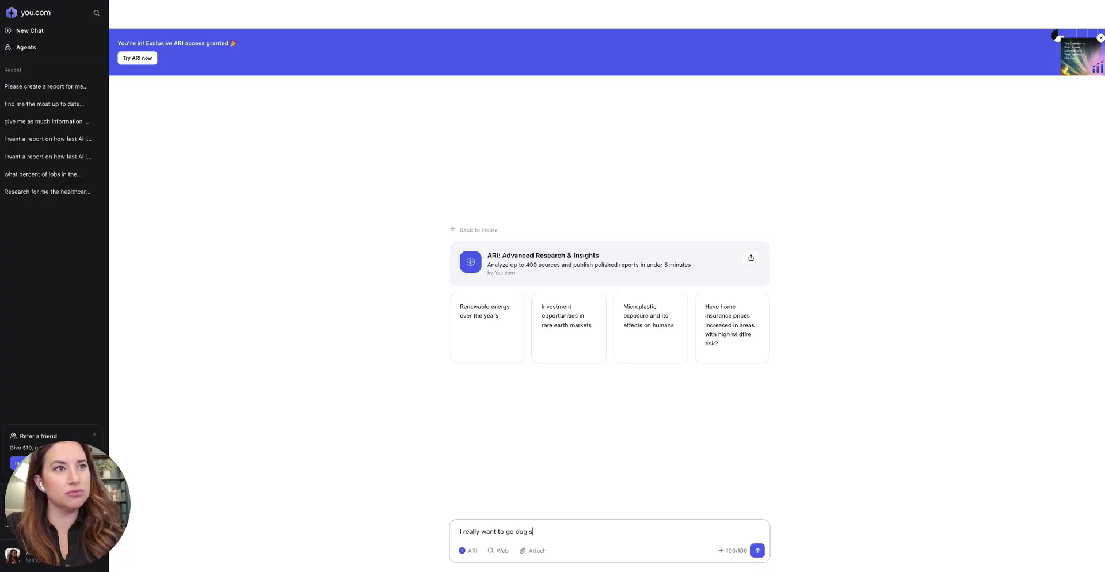
{"action": "type", "text": "ledding in Final"}
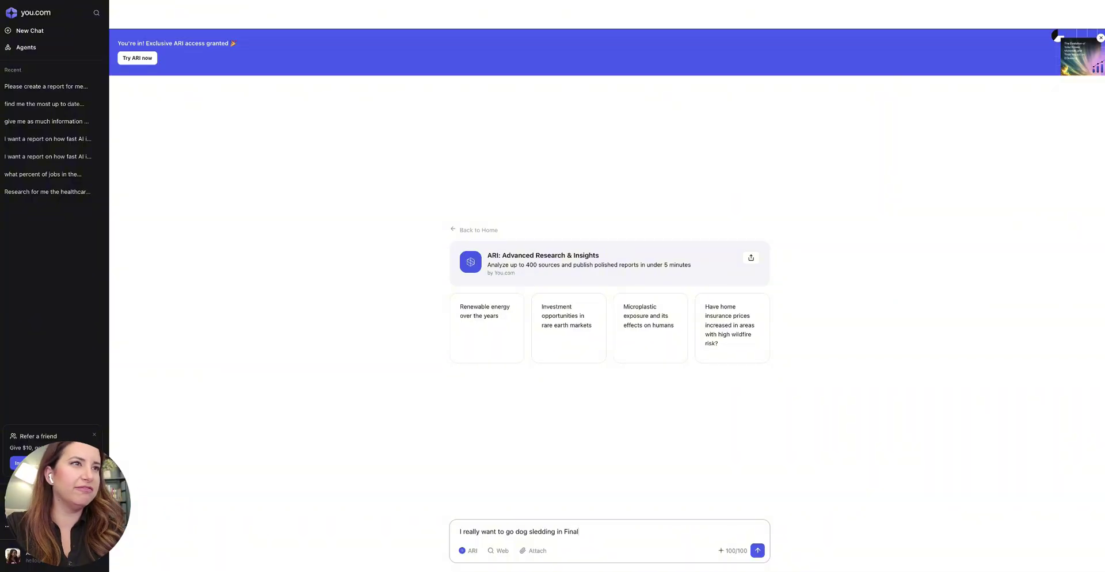
{"action": "key", "text": "BackSpace"}
{"action": "key", "text": "BackSpace"}
{"action": "type", "text": "land. I am lo"}
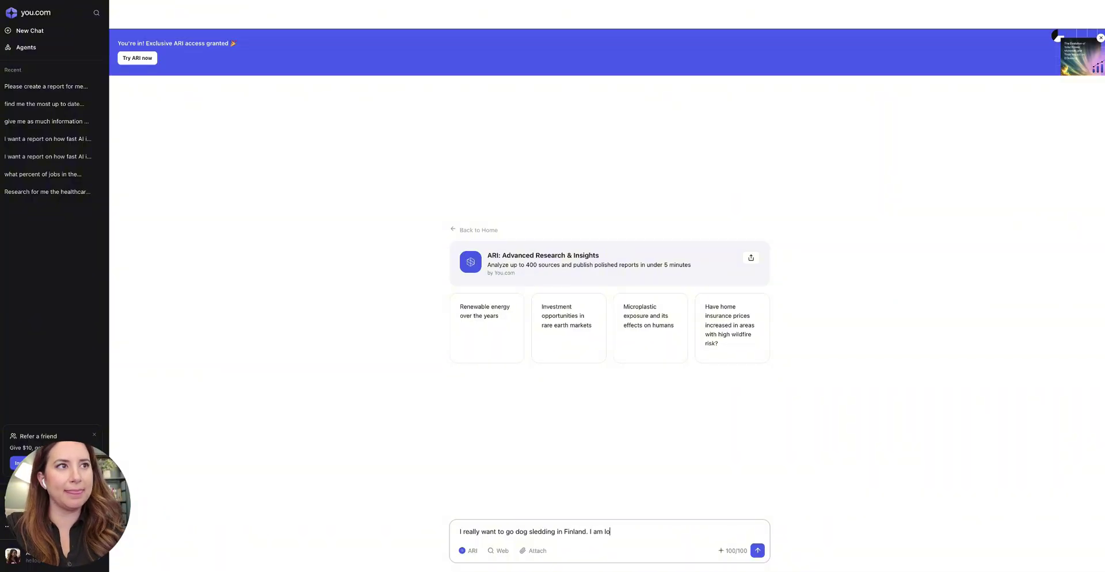
{"action": "type", "text": "oking for options"}
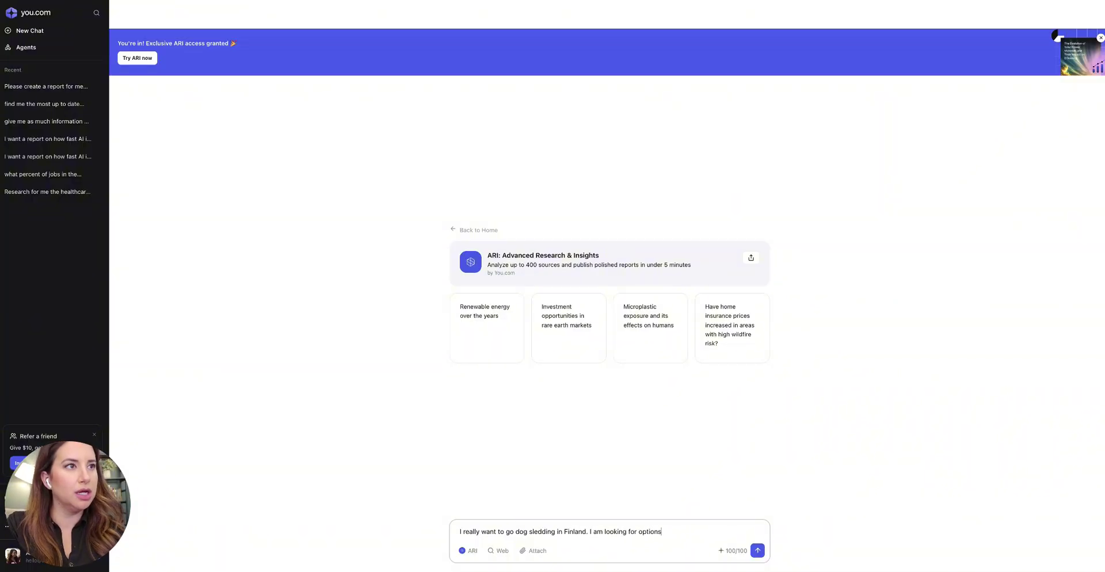
{"action": "type", "text": " on how to make this a fun experience. Also I want the history of dog sledding. "}
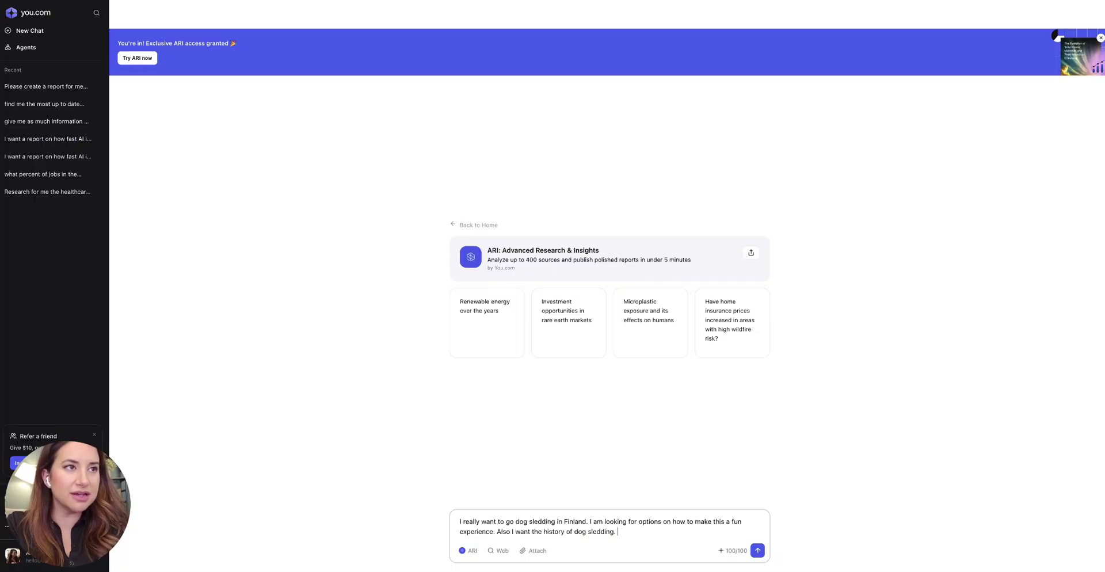
{"action": "type", "text": "And the futu"}
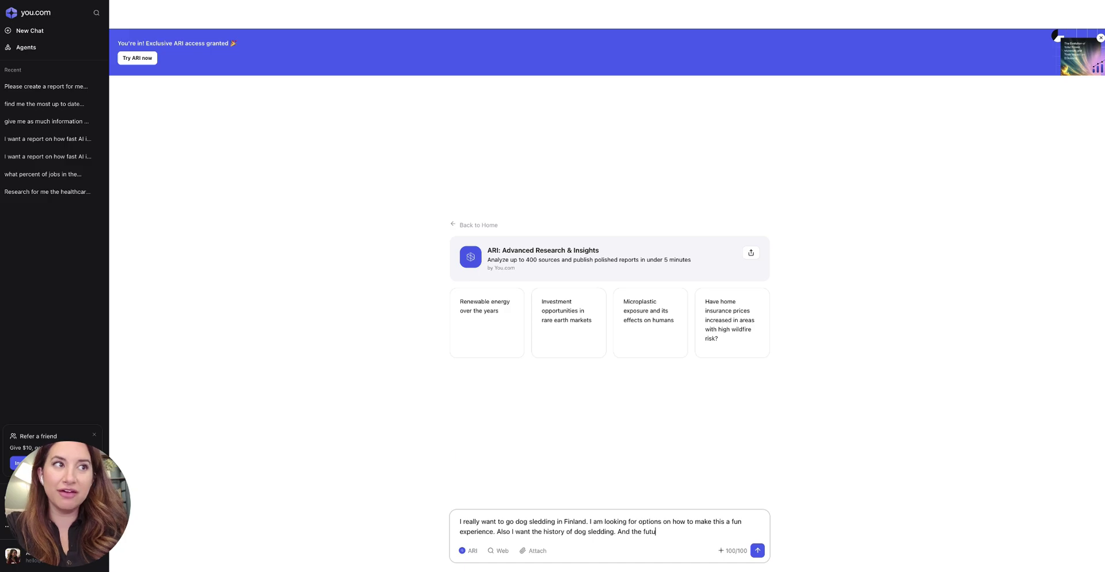
{"action": "type", "text": "re of dog s"}
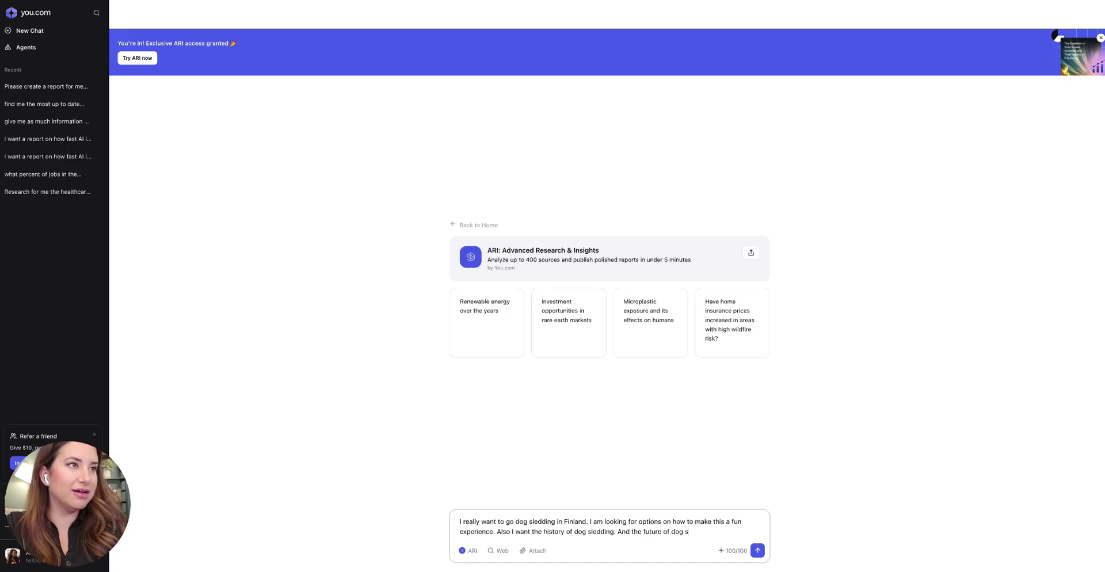
{"action": "type", "text": "ledding. And maybe "}
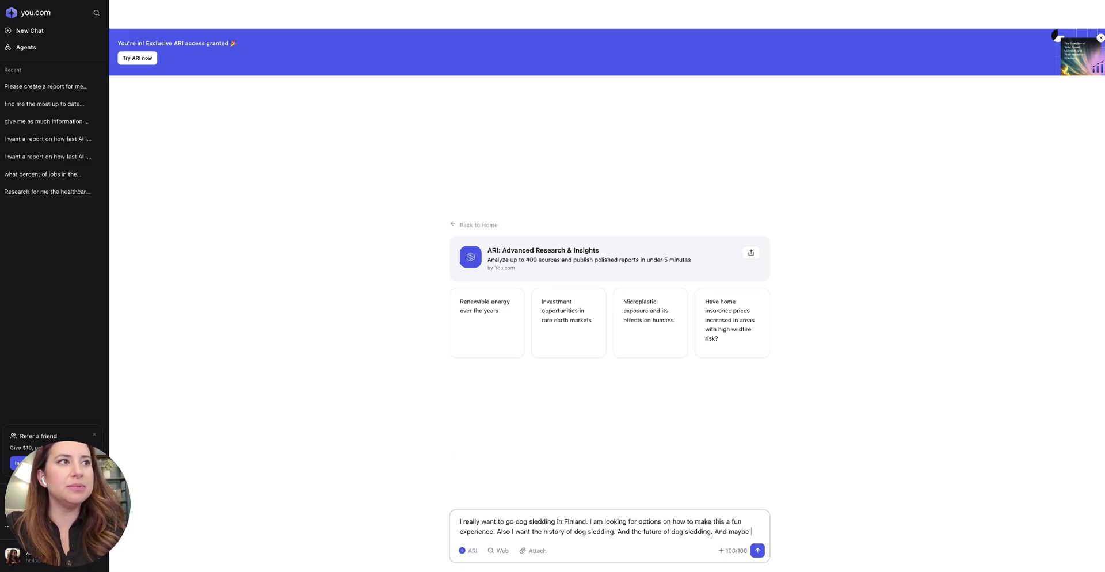
{"action": "type", "text": "even other locations that I can "}
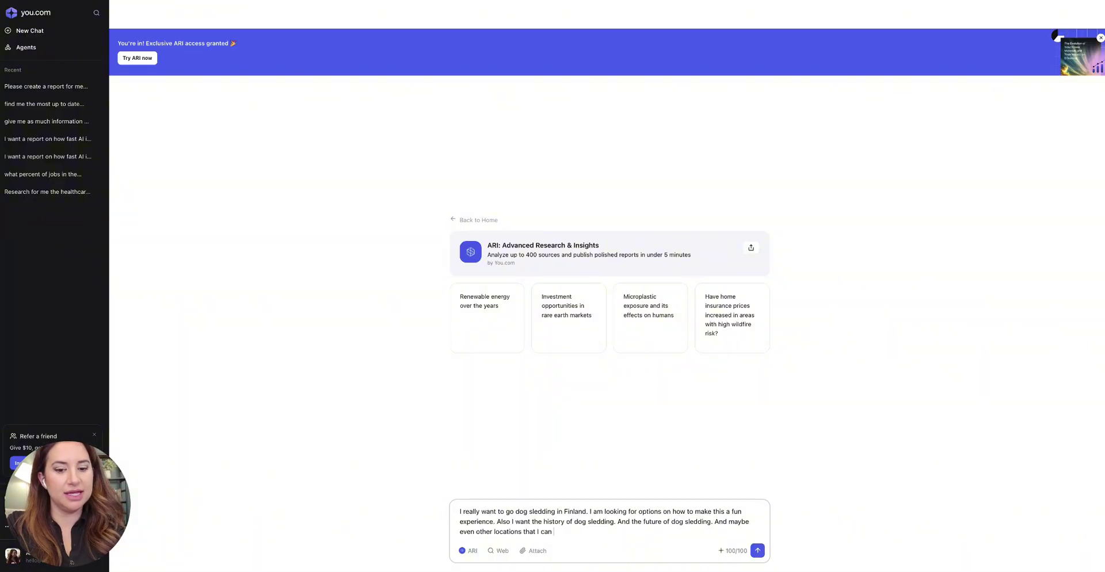
{"action": "type", "text": "do this in. And "}
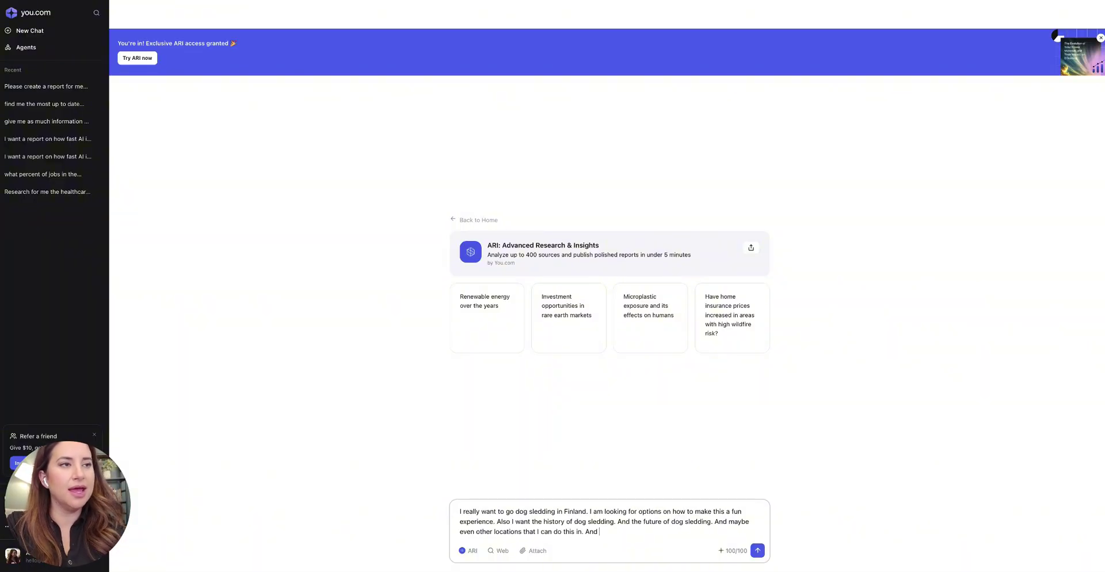
{"action": "type", "text": "I also wantt o"}
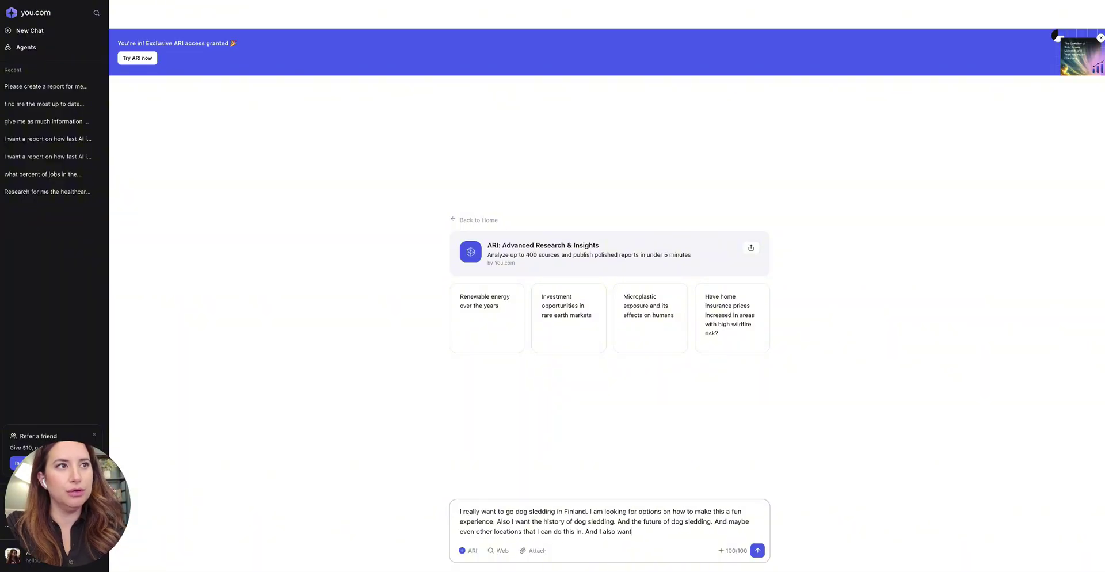
{"action": "key", "text": "BackSpace"}
{"action": "key", "text": "BackSpace"}
{"action": "key", "text": "BackSpace"}
{"action": "key", "text": "BackSpace"}
{"action": "type", "text": "to bett"}
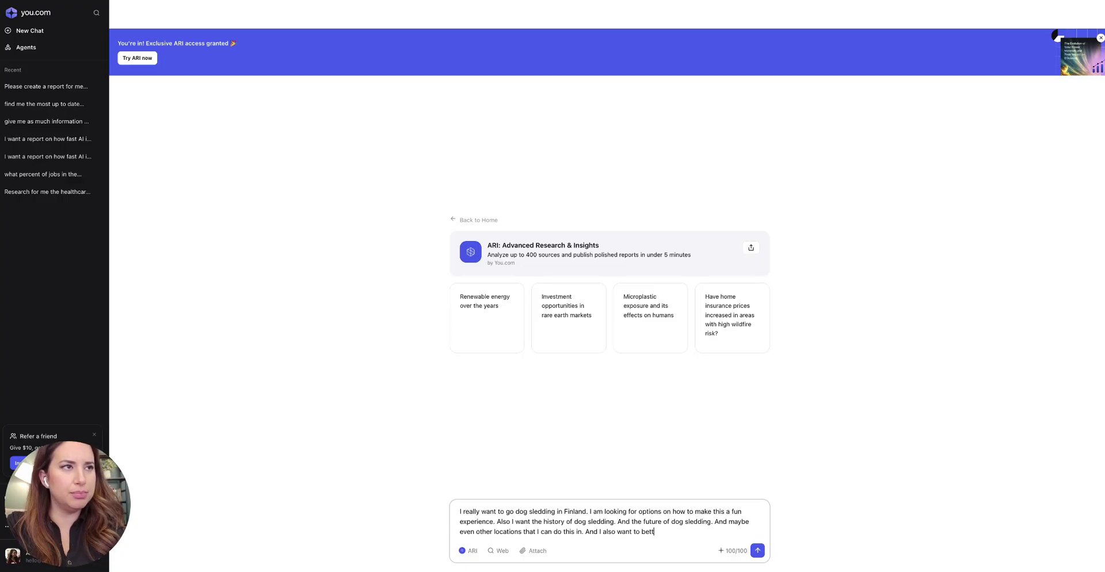
{"action": "type", "text": "er understand the p"}
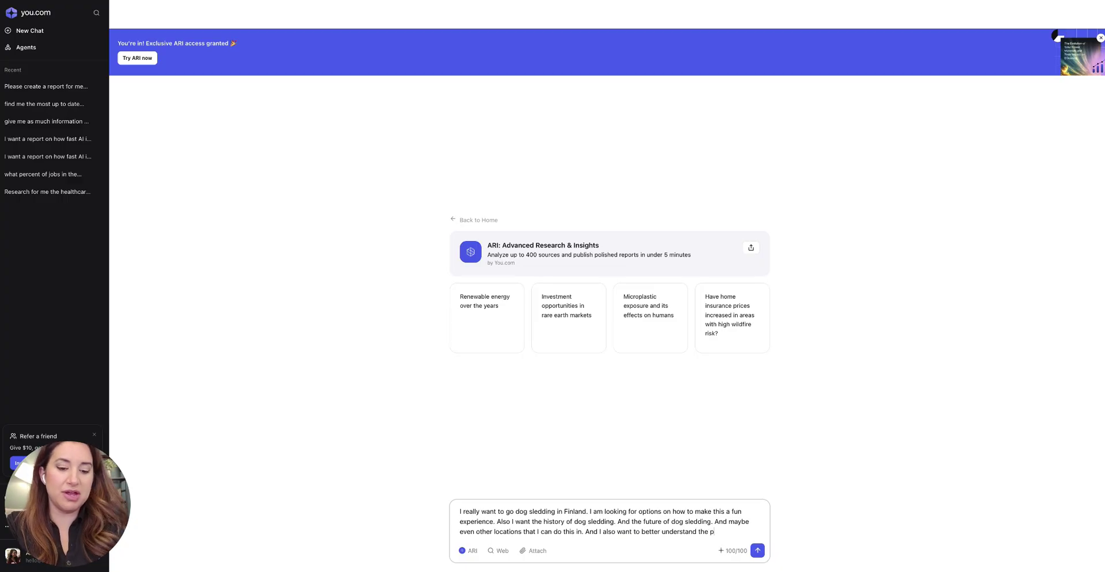
{"action": "type", "text": "hysica of dog sledding."}
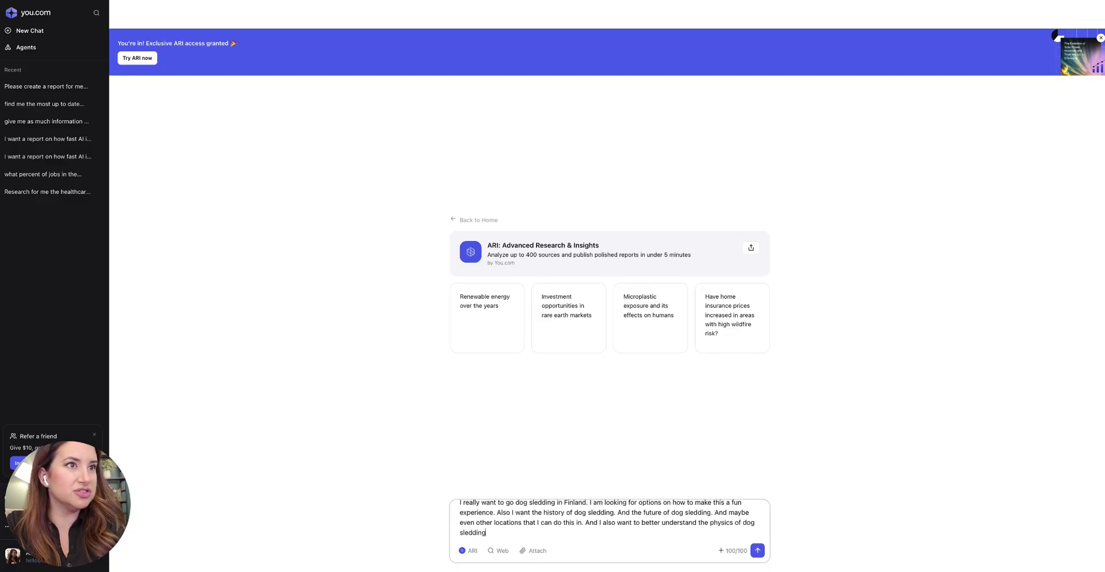
- Submit the dog-sledding prompt so ARI builds a cited report from 265 sources
{"action": "left_click", "coordinate": [757, 551]}
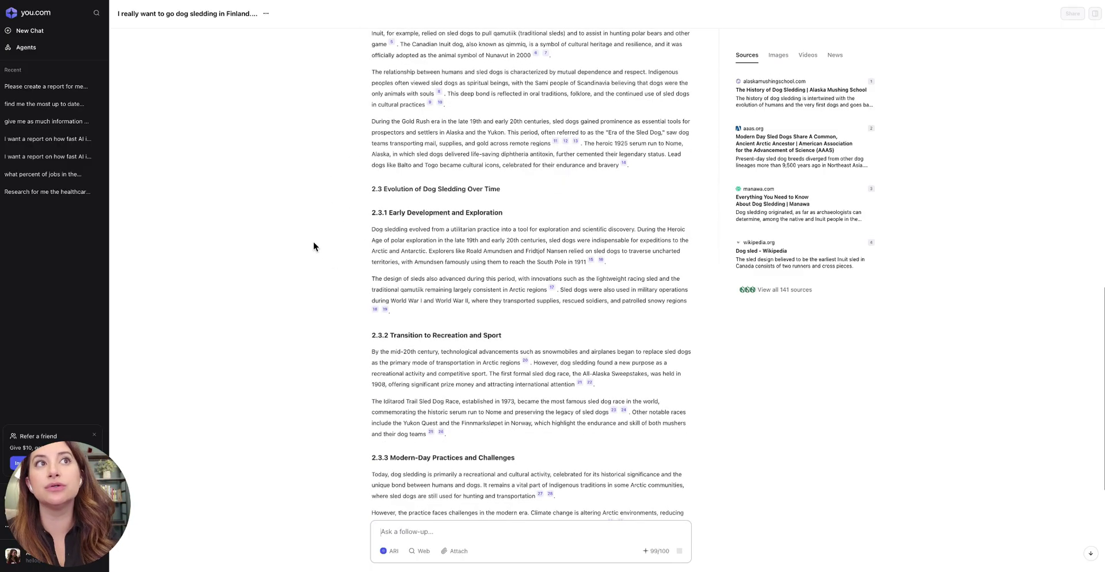
- Browse the full list of 141 sources, then show the four dog-sledding photos beside the report
{"action": "scroll", "coordinate": [313, 246], "scroll_direction": "down", "scroll_amount": 5}
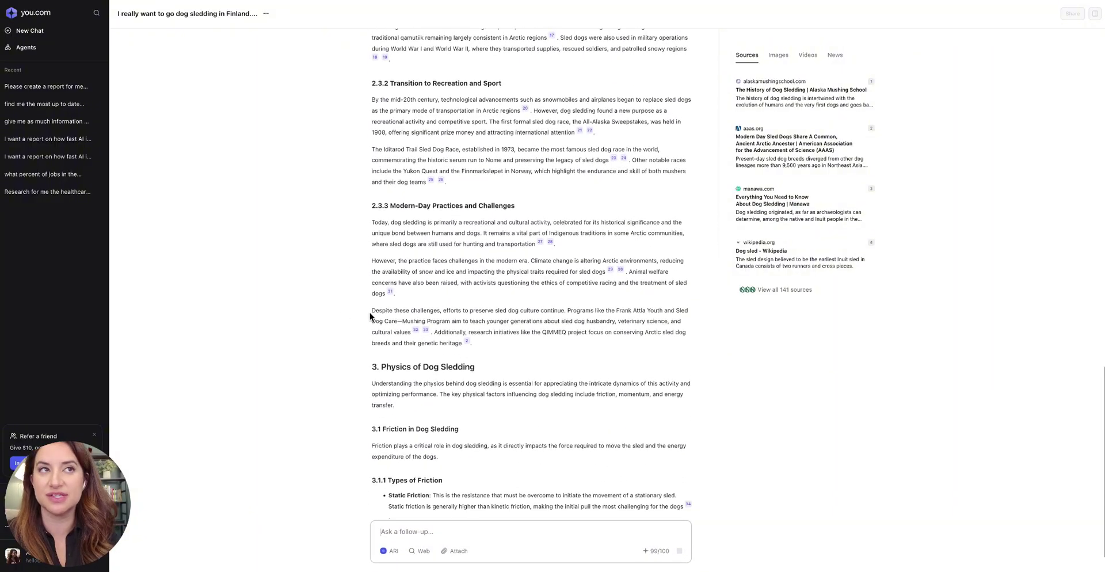
{"action": "scroll", "coordinate": [358, 381], "scroll_direction": "up", "scroll_amount": 10}
{"action": "scroll", "coordinate": [357, 376], "scroll_direction": "up", "scroll_amount": 8}
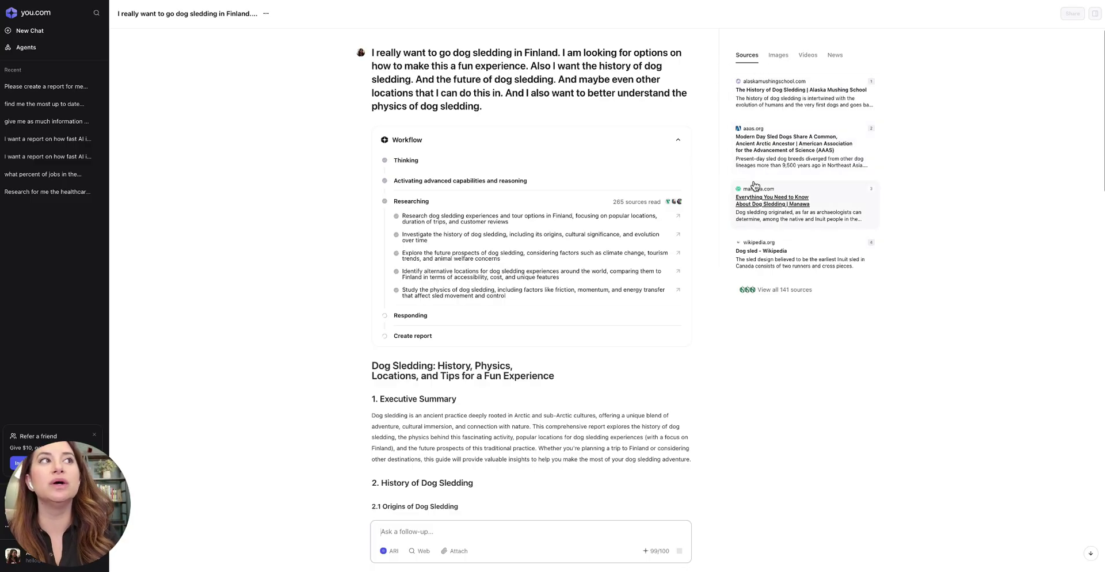
{"action": "left_click", "coordinate": [782, 291]}
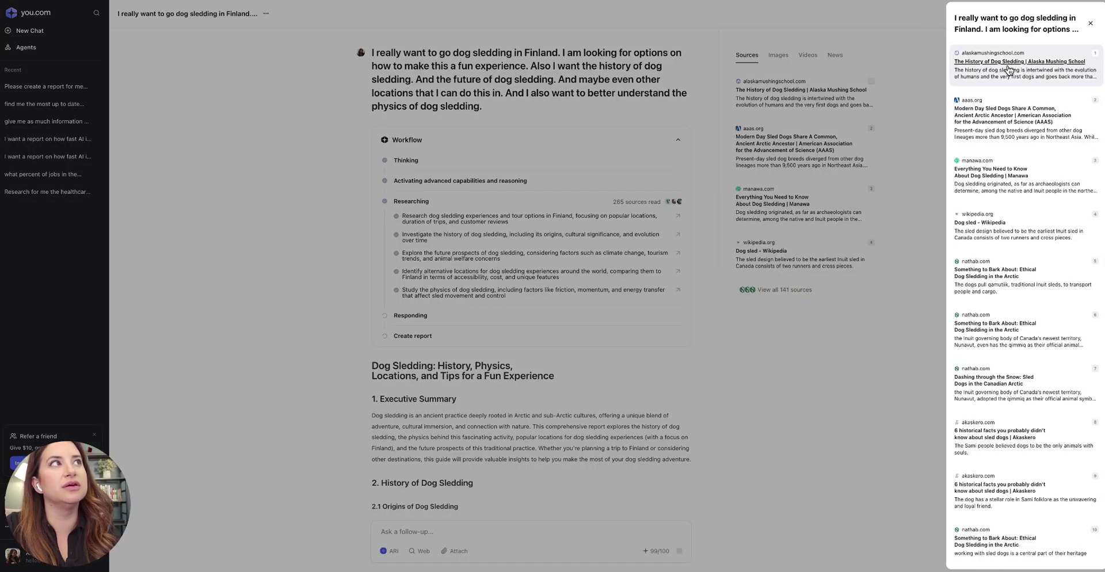
{"action": "left_click", "coordinate": [834, 383]}
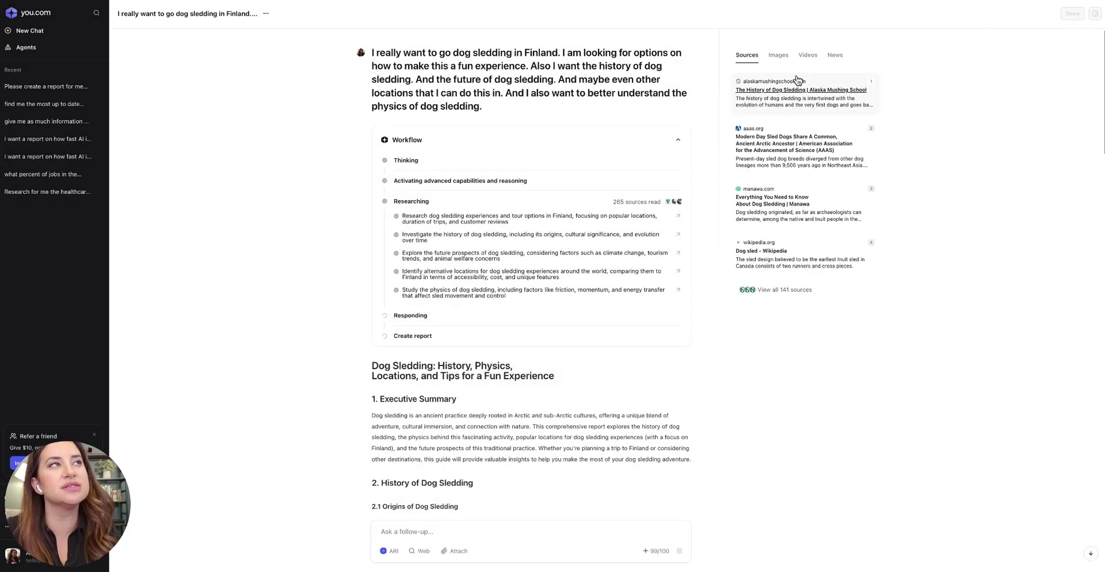
{"action": "left_click", "coordinate": [782, 56]}
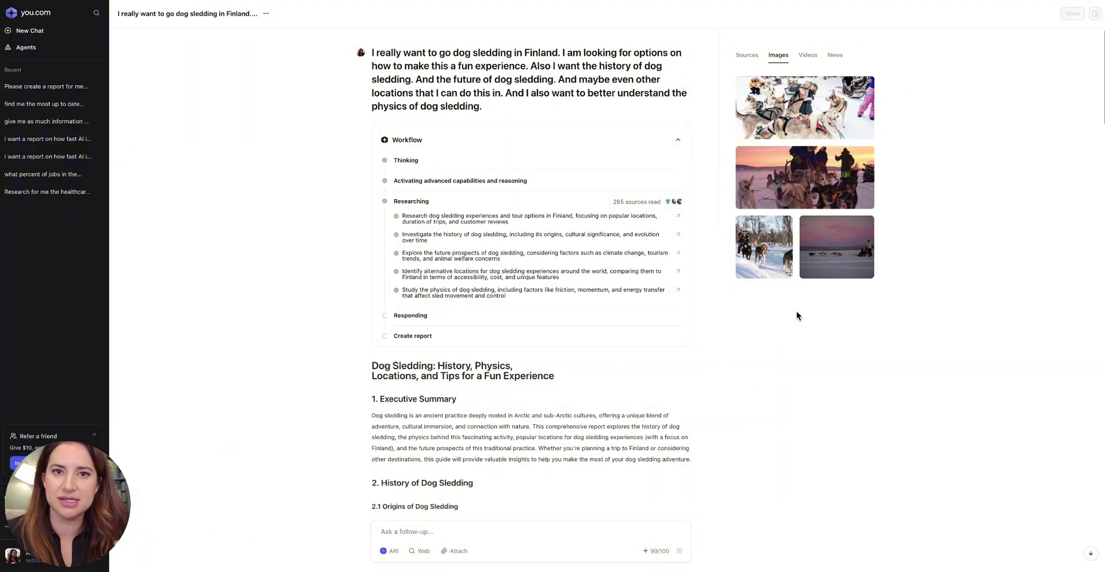
{"action": "left_click", "coordinate": [809, 55]}
{"action": "left_click", "coordinate": [836, 55]}
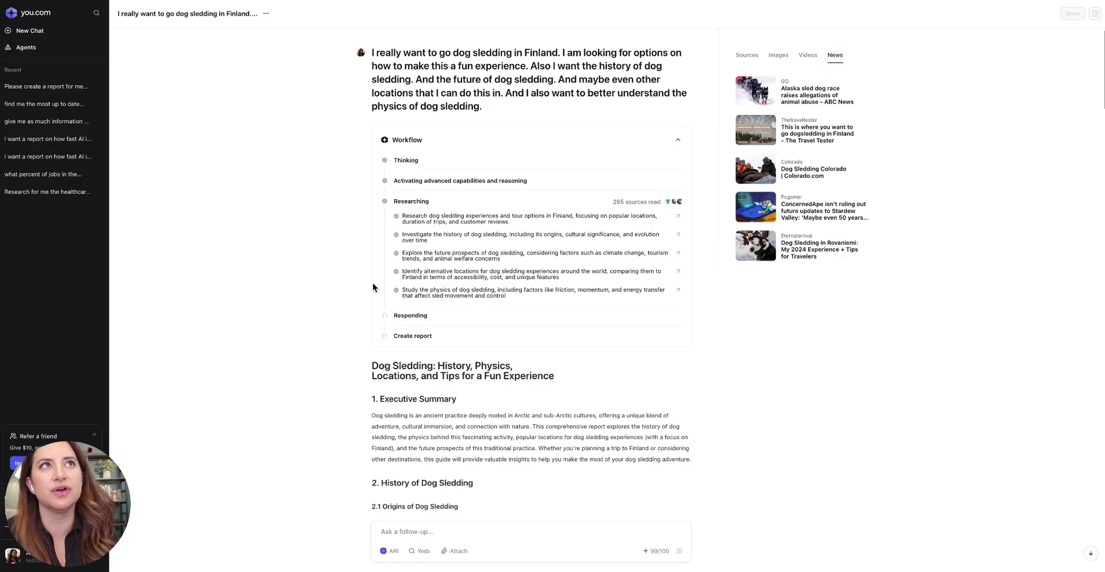
{"action": "scroll", "coordinate": [523, 224], "scroll_direction": "down", "scroll_amount": 5}
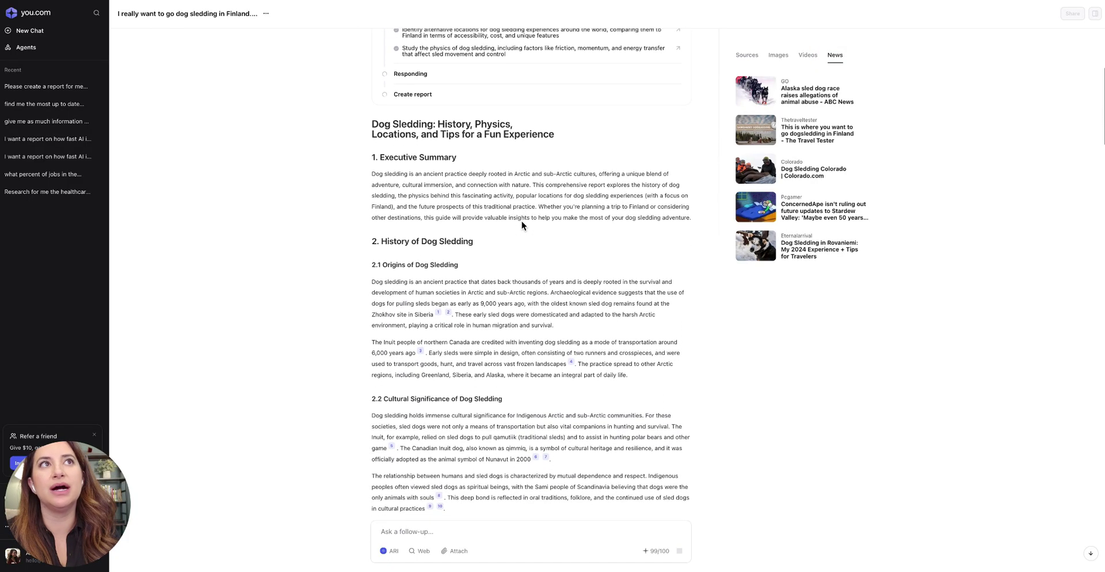
{"action": "scroll", "coordinate": [523, 227], "scroll_direction": "down", "scroll_amount": 5}
{"action": "scroll", "coordinate": [524, 227], "scroll_direction": "down", "scroll_amount": 12}
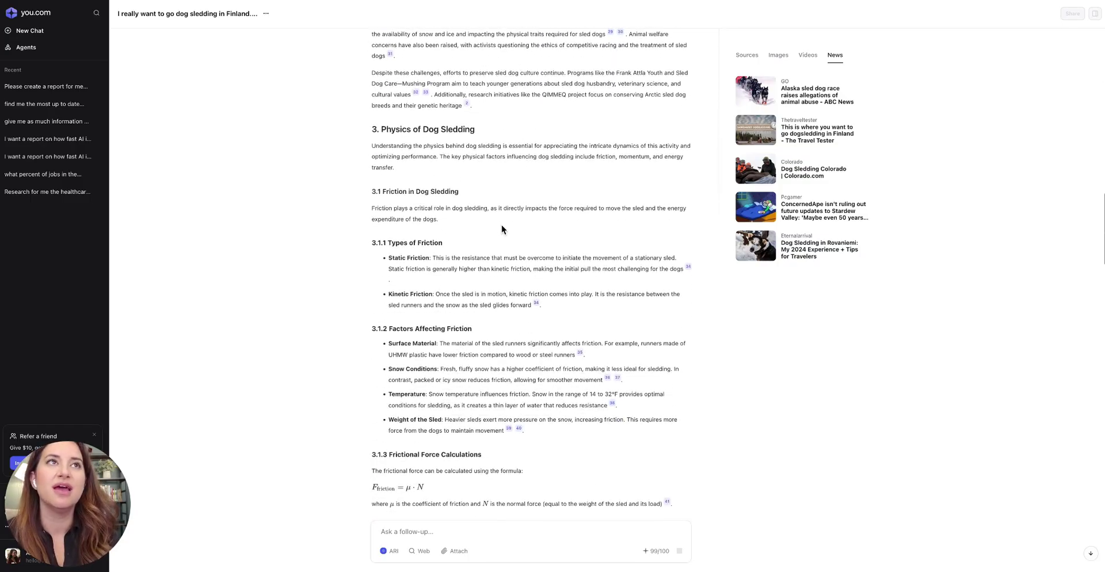
{"action": "scroll", "coordinate": [528, 196], "scroll_direction": "down", "scroll_amount": 9}
{"action": "scroll", "coordinate": [506, 314], "scroll_direction": "down", "scroll_amount": 20}
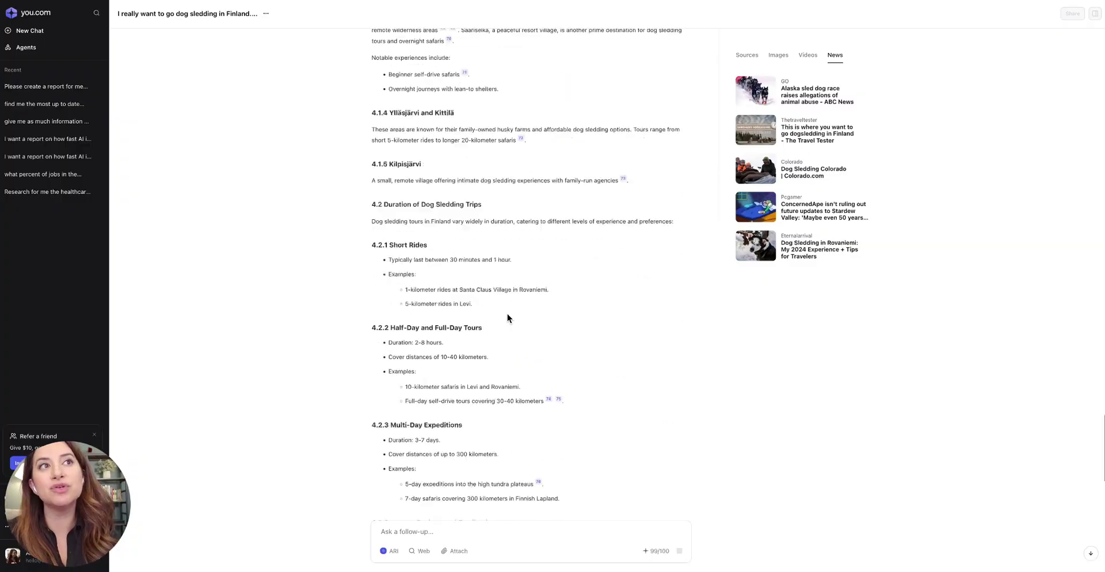
{"action": "scroll", "coordinate": [507, 315], "scroll_direction": "down", "scroll_amount": 15}
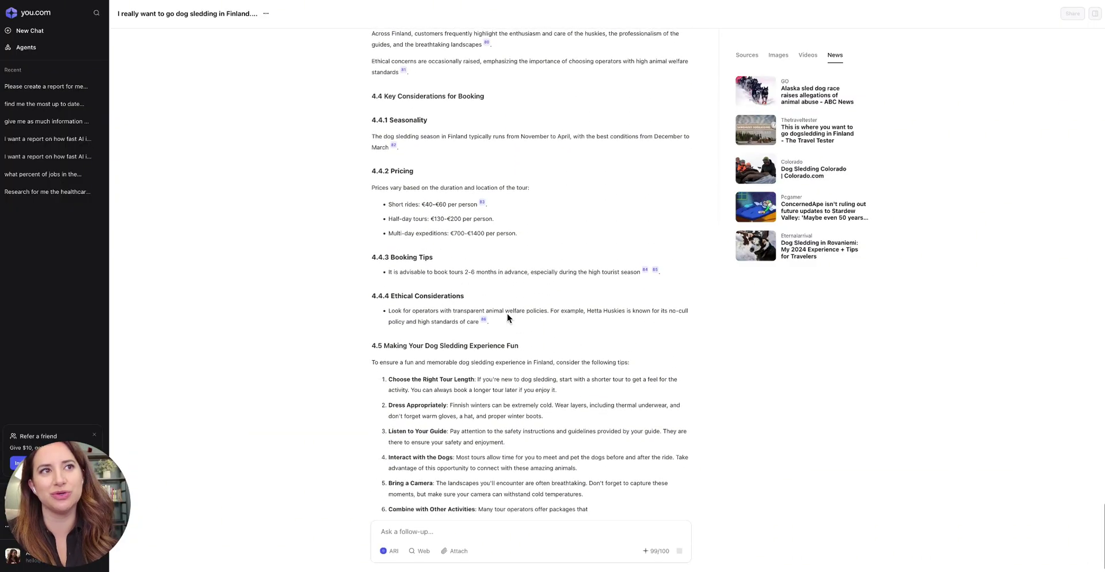
{"action": "scroll", "coordinate": [507, 314], "scroll_direction": "up", "scroll_amount": 20}
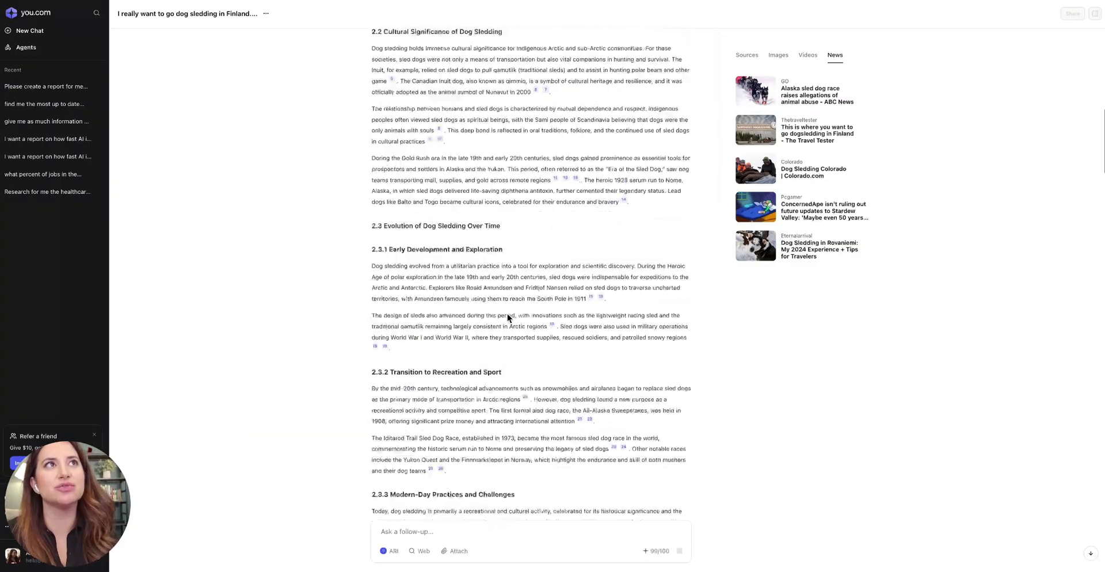
{"action": "scroll", "coordinate": [507, 314], "scroll_direction": "up", "scroll_amount": 10}
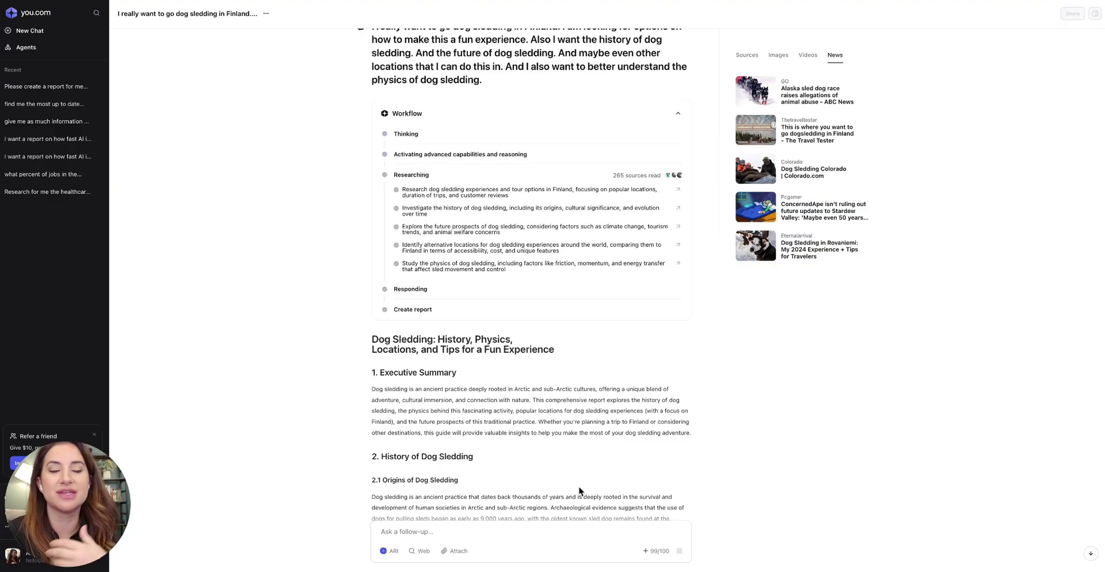
- Scroll down to the end of the Dog Sledding Insights report
{"action": "scroll", "coordinate": [525, 396], "scroll_direction": "down", "scroll_amount": 20}
{"action": "scroll", "coordinate": [525, 396], "scroll_direction": "down", "scroll_amount": 20}
{"action": "scroll", "coordinate": [525, 396], "scroll_direction": "down", "scroll_amount": 10}
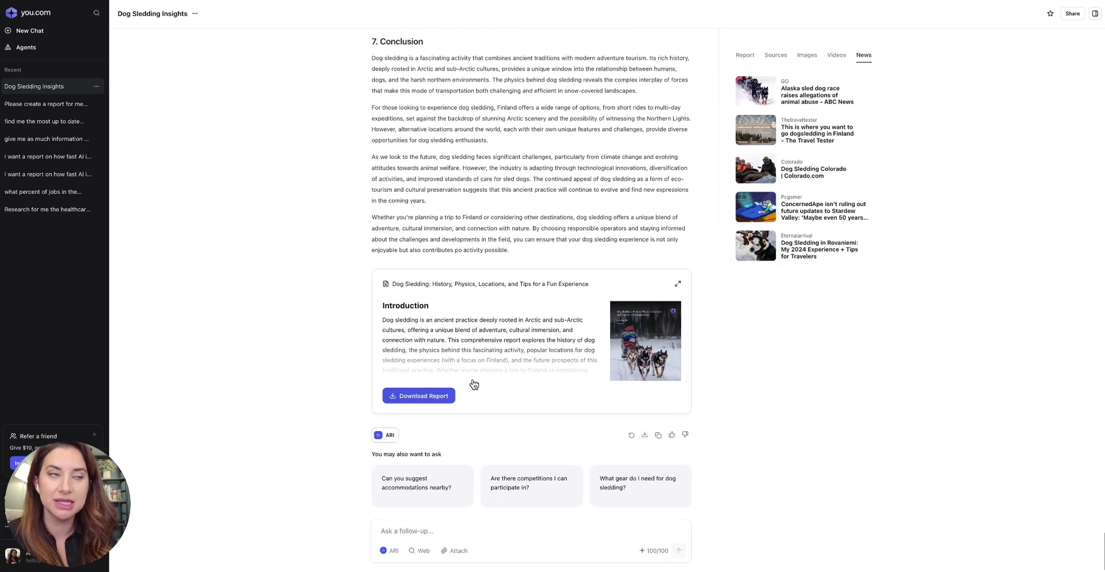
- Download the dog sledding report as a PDF, open it and scroll to its Contents page
{"action": "left_click", "coordinate": [422, 397]}
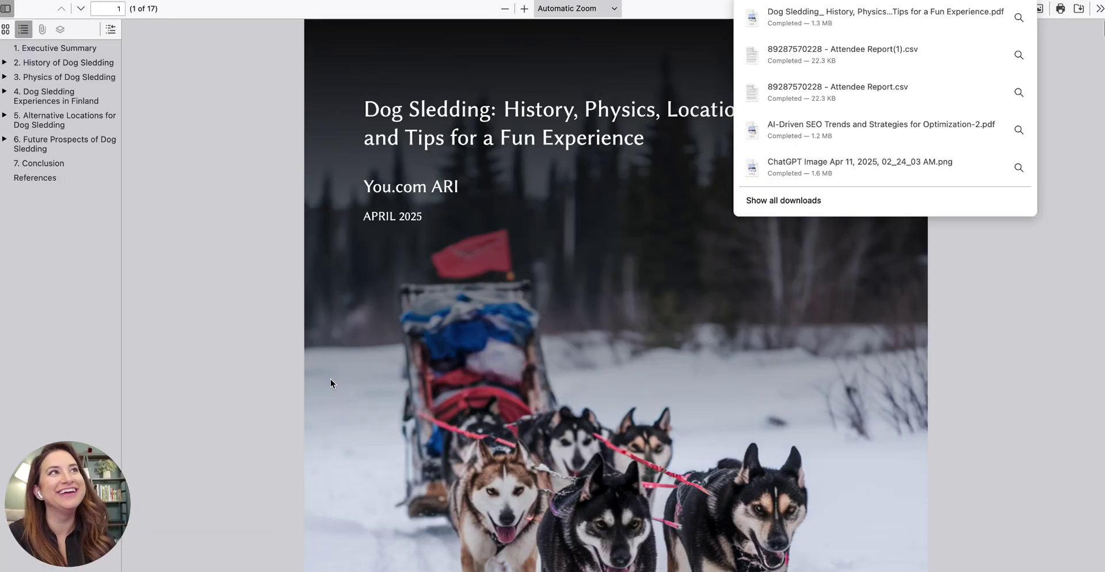
{"action": "left_click", "coordinate": [964, 270]}
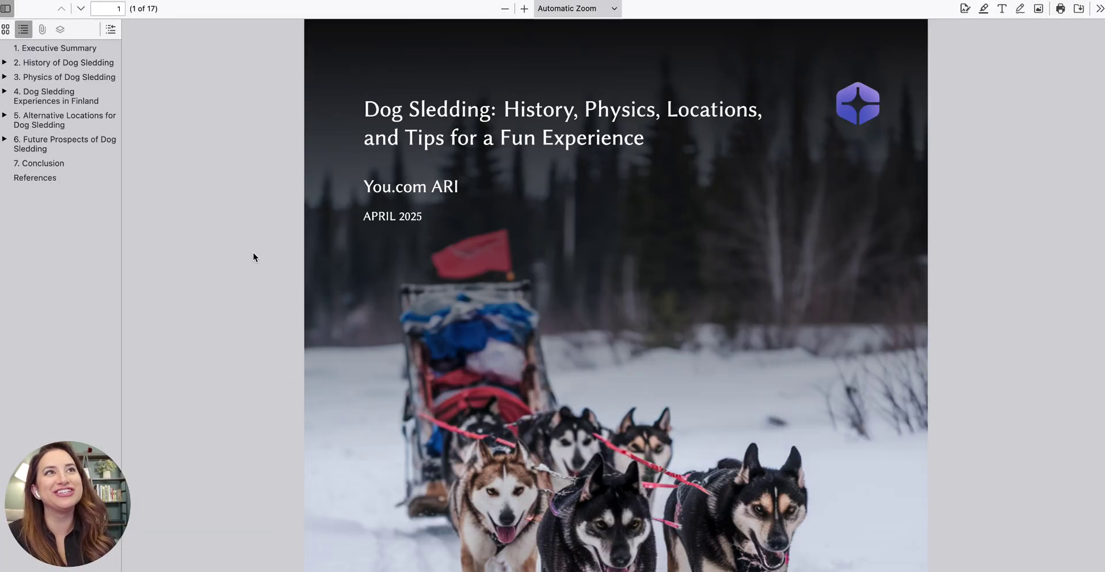
{"action": "scroll", "coordinate": [254, 257], "scroll_direction": "down", "scroll_amount": 3}
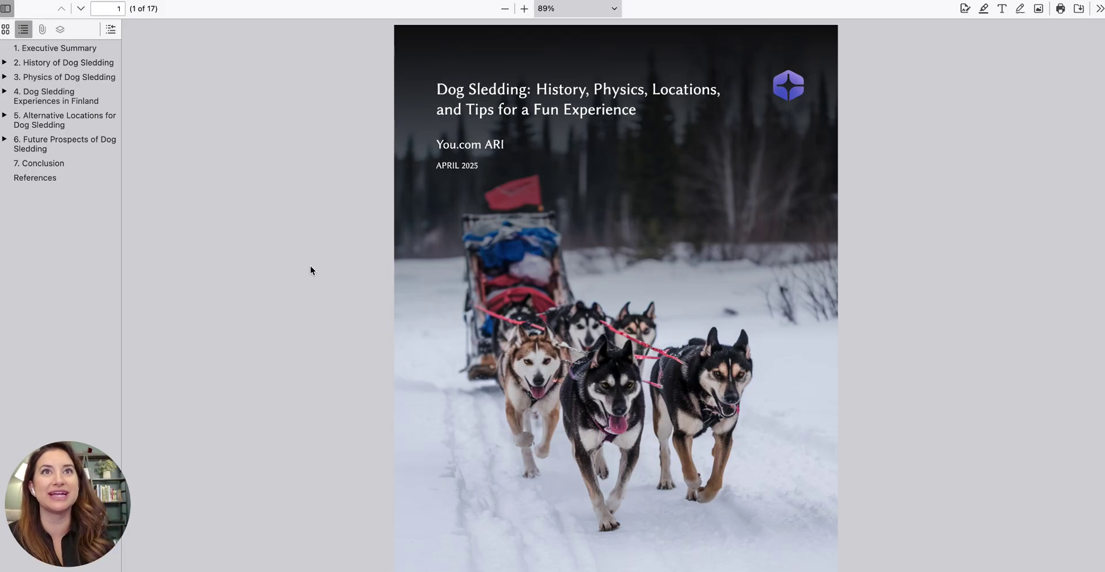
{"action": "scroll", "coordinate": [309, 270], "scroll_direction": "down", "scroll_amount": 3}
{"action": "scroll", "coordinate": [378, 216], "scroll_direction": "down", "scroll_amount": 10}
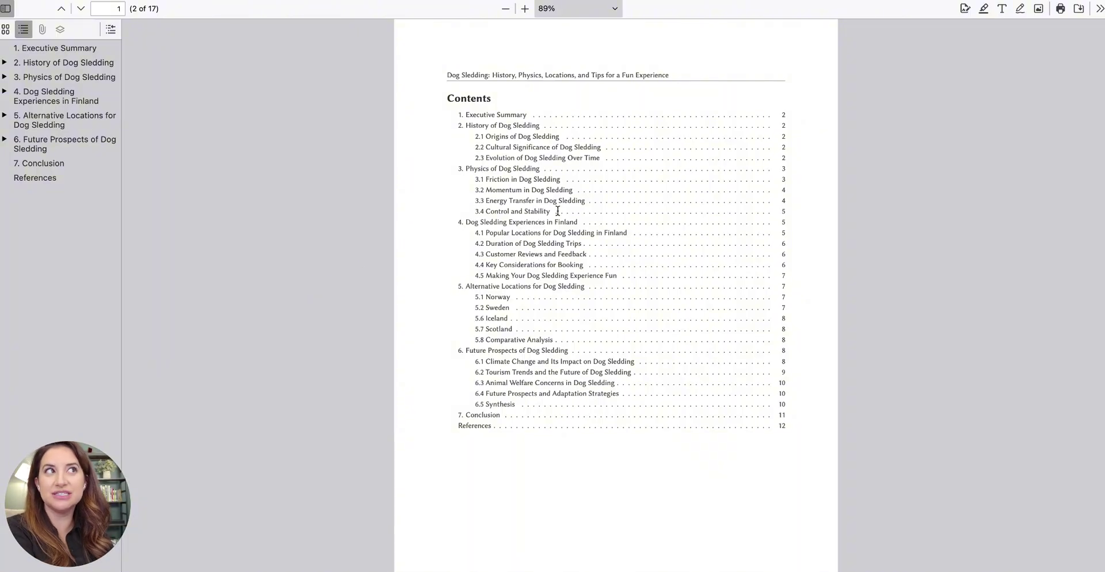
{"action": "left_click", "coordinate": [516, 267]}
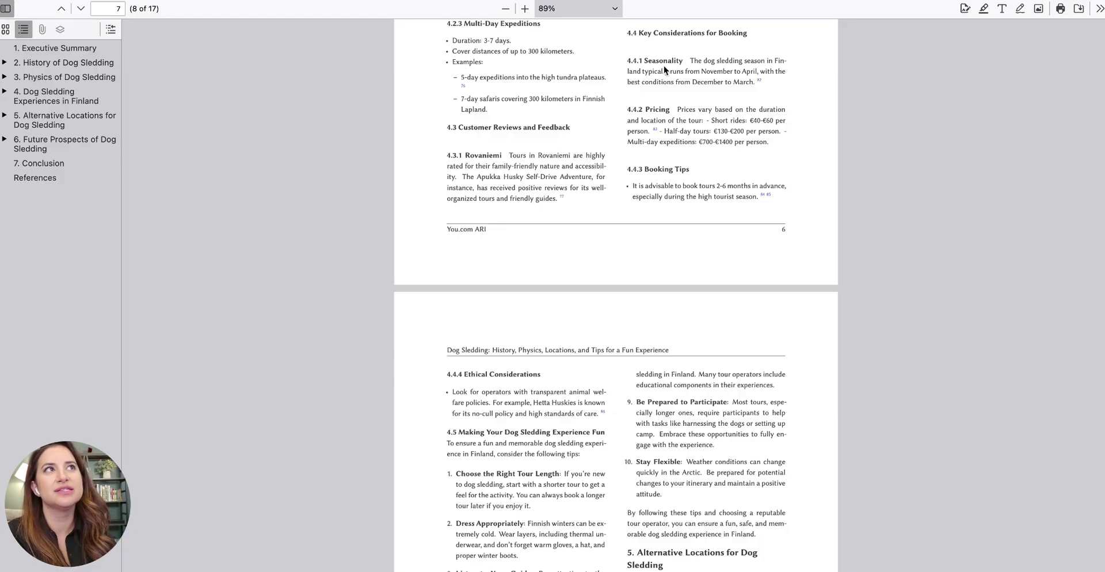
{"action": "left_click_drag", "start_coordinate": [642, 82], "coordinate": [726, 84]}
{"action": "left_click", "coordinate": [726, 85]}
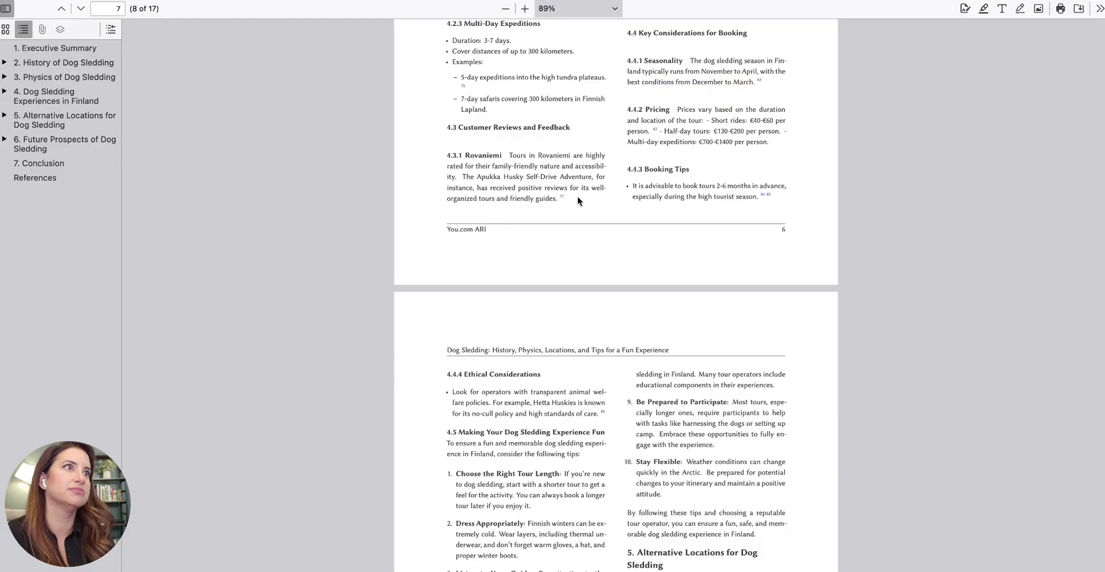
{"action": "scroll", "coordinate": [578, 200], "scroll_direction": "down", "scroll_amount": 15}
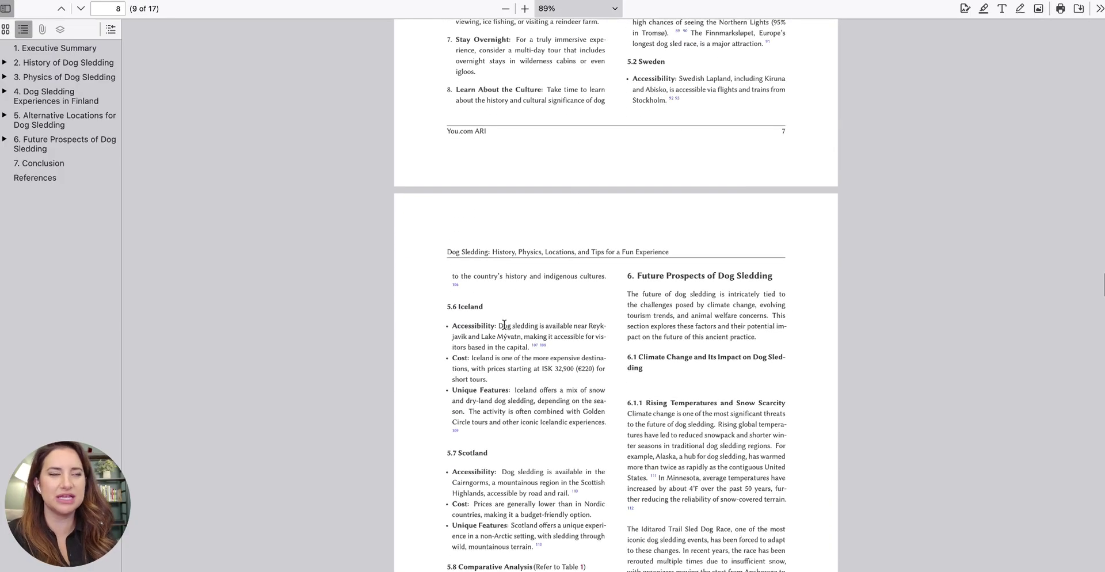
{"action": "scroll", "coordinate": [504, 325], "scroll_direction": "up", "scroll_amount": 10}
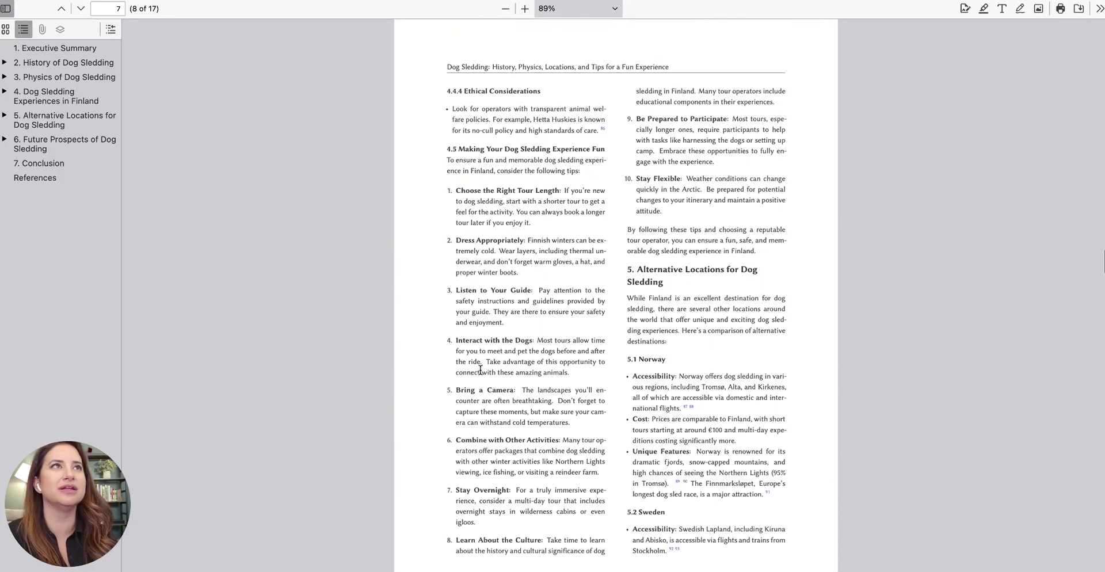
{"action": "scroll", "coordinate": [531, 331], "scroll_direction": "down", "scroll_amount": 15}
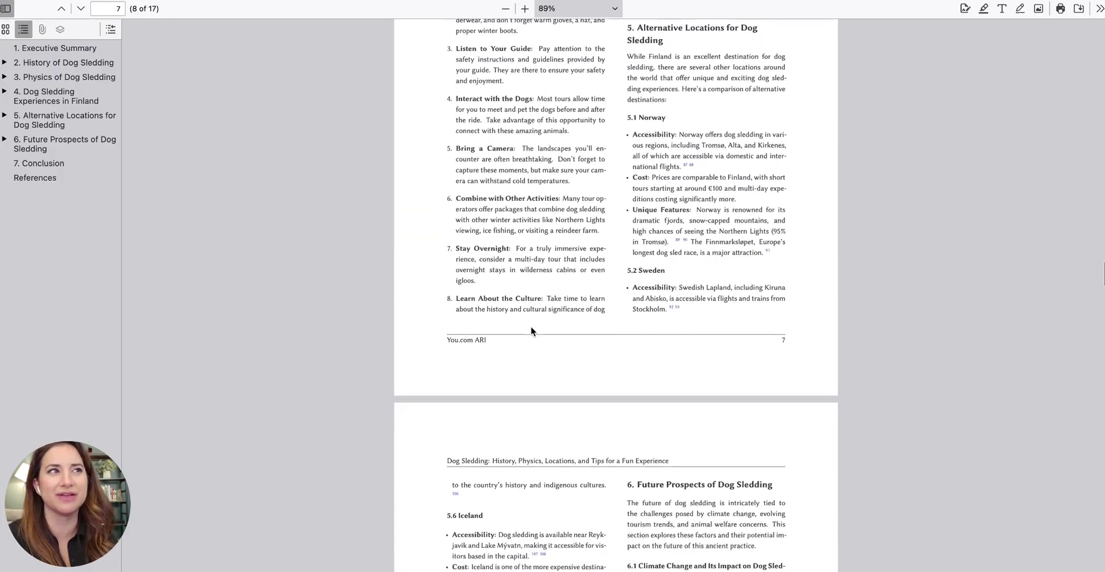
{"action": "scroll", "coordinate": [531, 327], "scroll_direction": "down", "scroll_amount": 10}
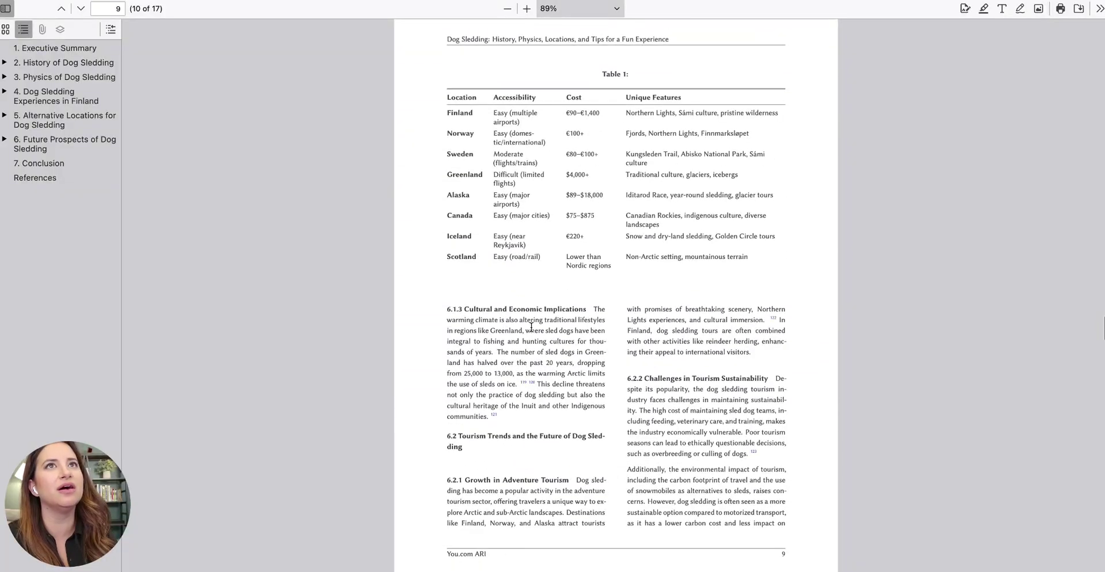
{"action": "scroll", "coordinate": [531, 327], "scroll_direction": "up", "scroll_amount": 20}
{"action": "scroll", "coordinate": [532, 330], "scroll_direction": "up", "scroll_amount": 20}
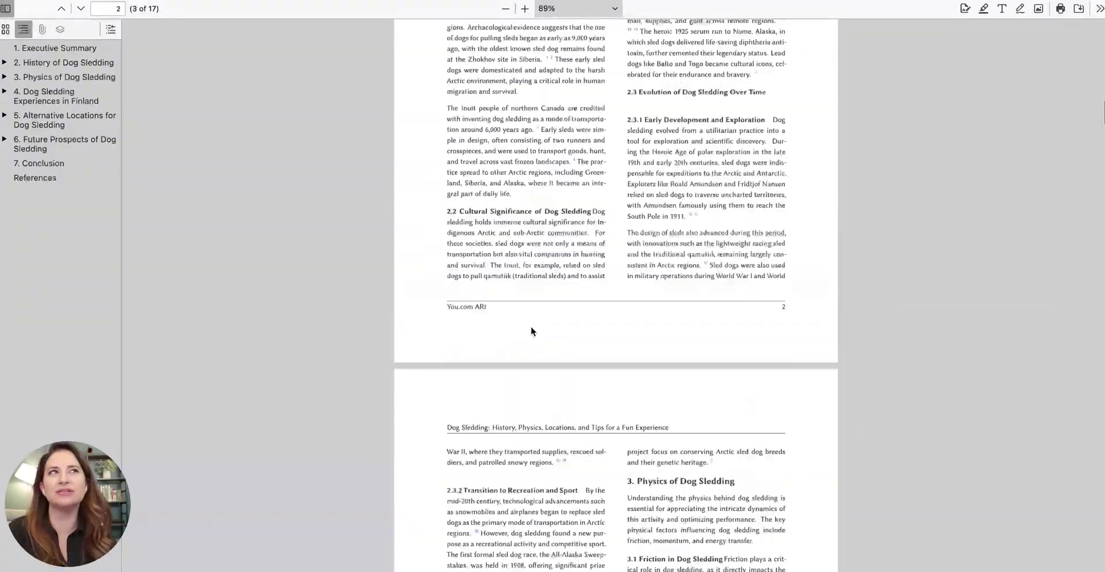
{"action": "scroll", "coordinate": [530, 331], "scroll_direction": "up", "scroll_amount": 3}
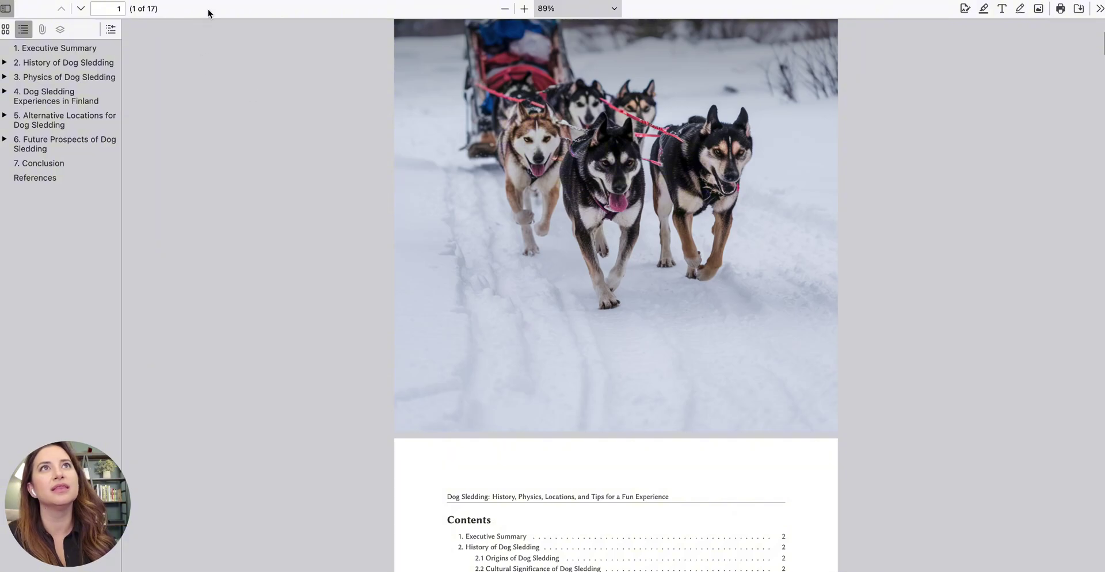
- Open the earlier AI-driven SEO trends report chat and show its 192 cited sources
{"action": "left_click", "coordinate": [95, 3]}
{"action": "left_click", "coordinate": [44, 105]}
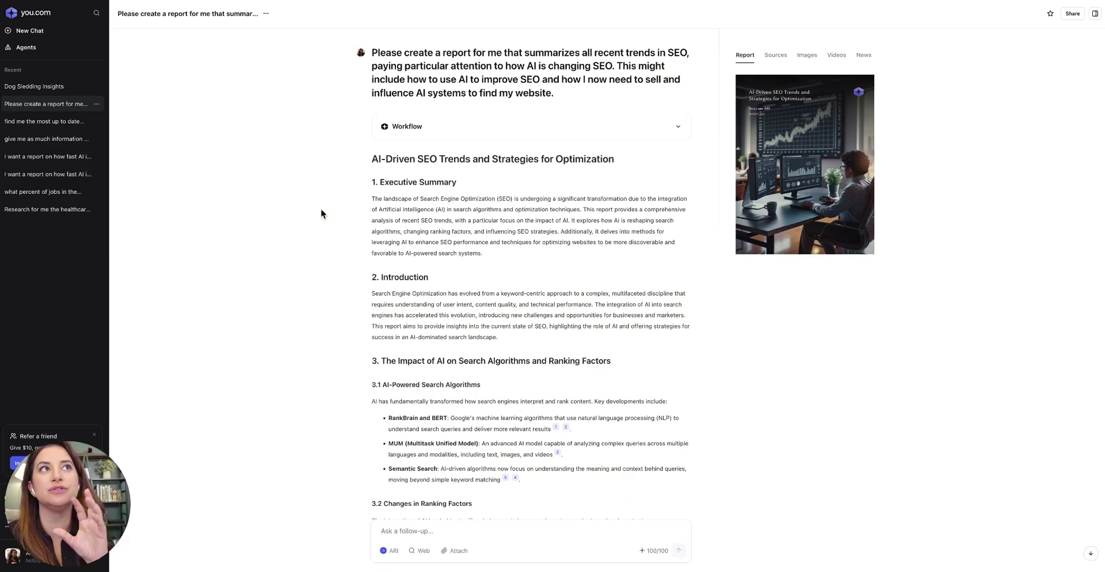
{"action": "scroll", "coordinate": [555, 214], "scroll_direction": "down", "scroll_amount": 20}
{"action": "scroll", "coordinate": [555, 219], "scroll_direction": "down", "scroll_amount": 20}
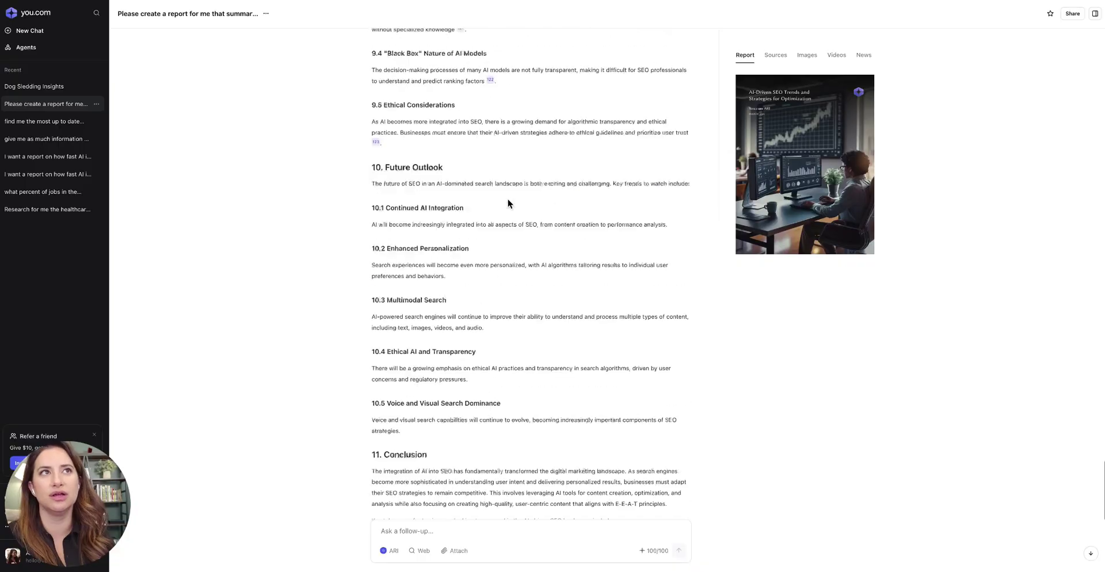
{"action": "left_click", "coordinate": [776, 55]}
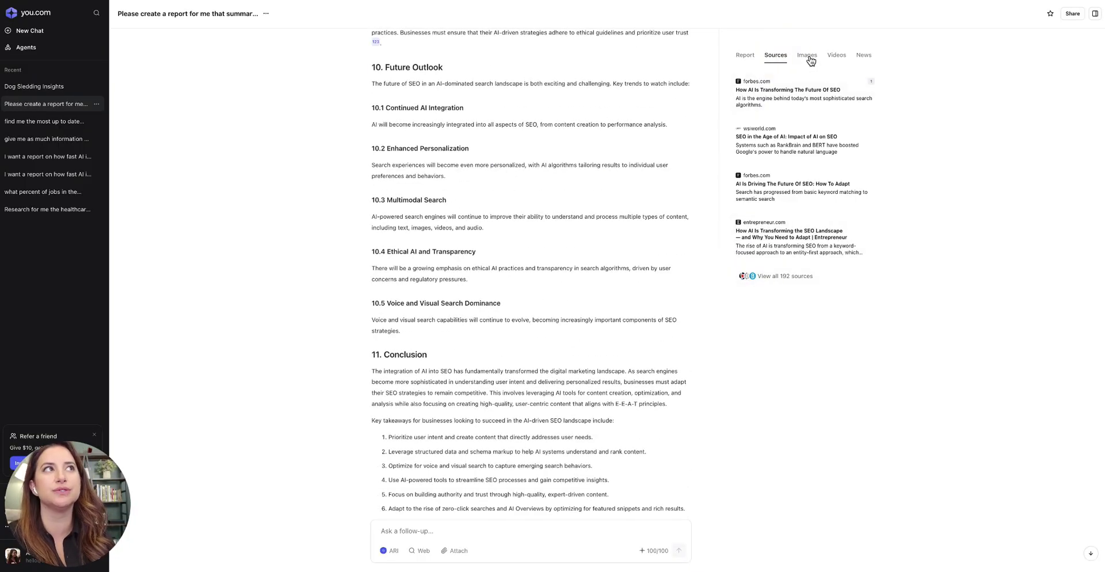
- Review the SEO report's related images, videos and news, then return to its Report preview
{"action": "left_click", "coordinate": [807, 55]}
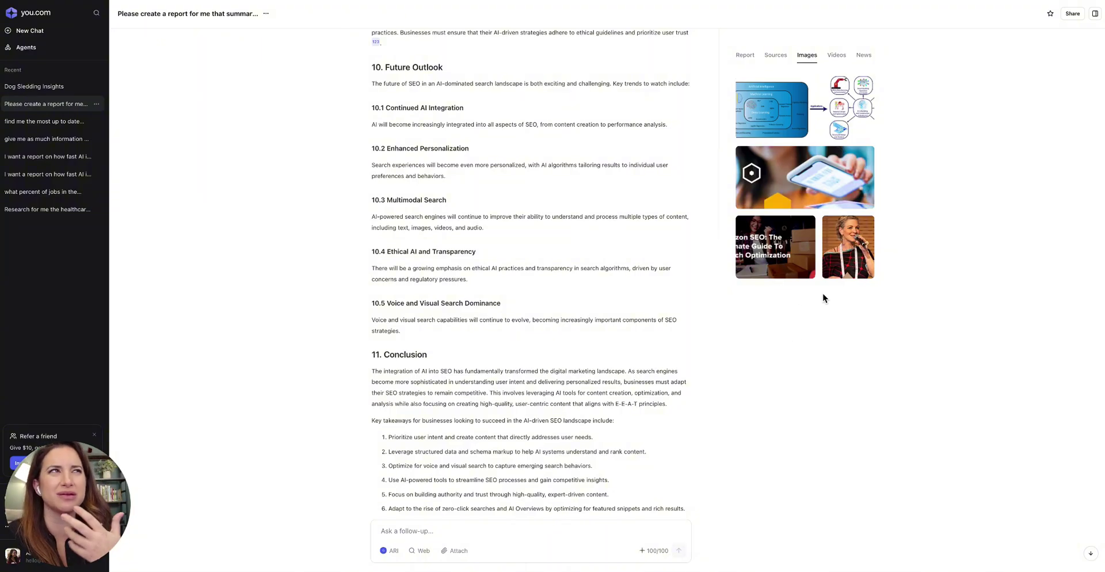
{"action": "left_click", "coordinate": [842, 57]}
{"action": "left_click", "coordinate": [863, 55]}
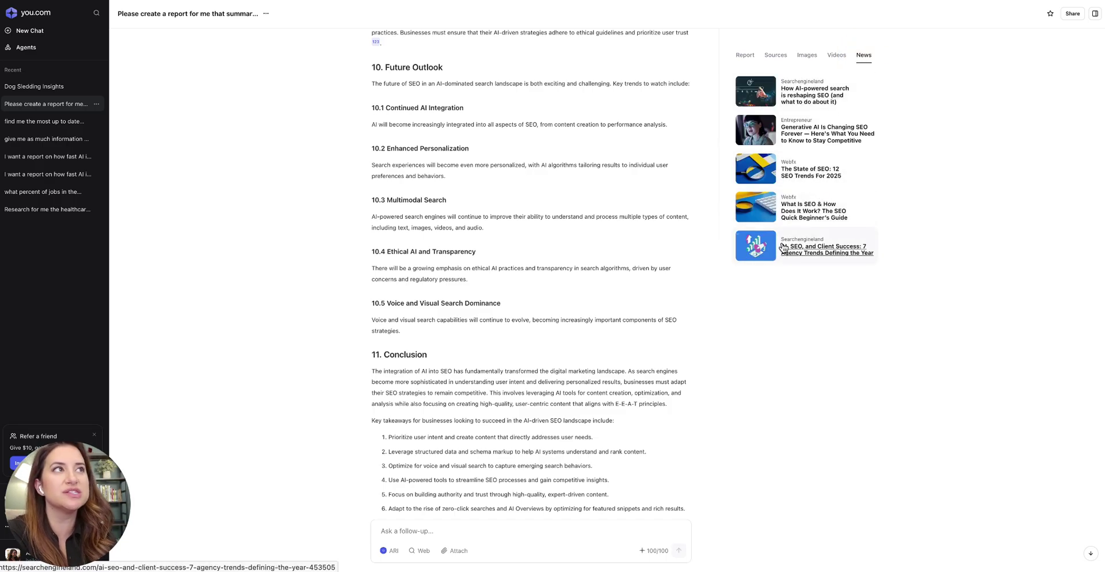
{"action": "left_click", "coordinate": [751, 57]}
- Open the SEO report full-page and read through to page 4 on 2025 SEO trends
{"action": "left_click", "coordinate": [778, 150]}
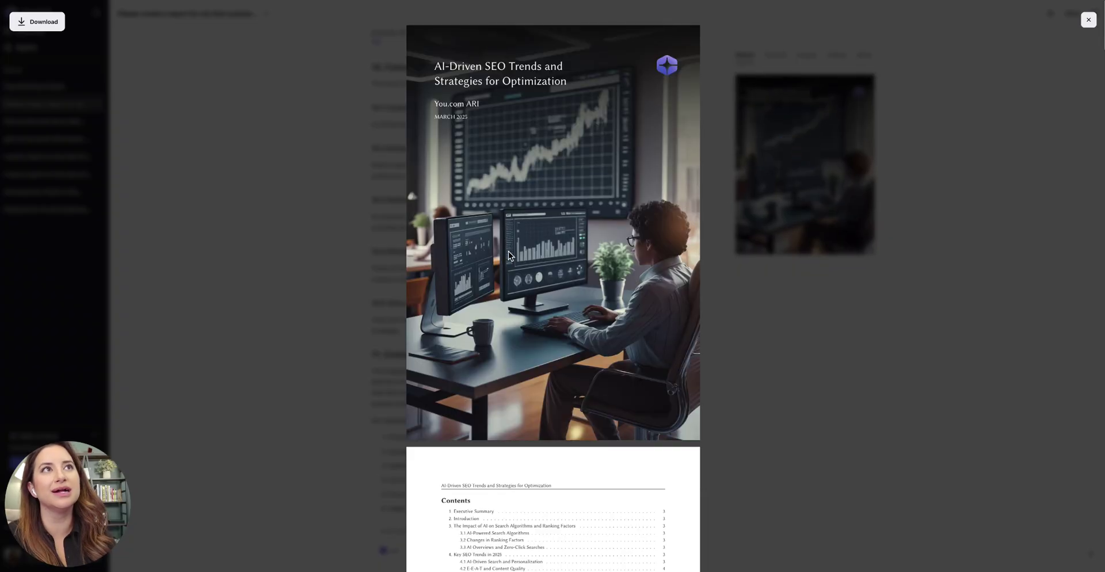
{"action": "scroll", "coordinate": [509, 255], "scroll_direction": "down", "scroll_amount": 6}
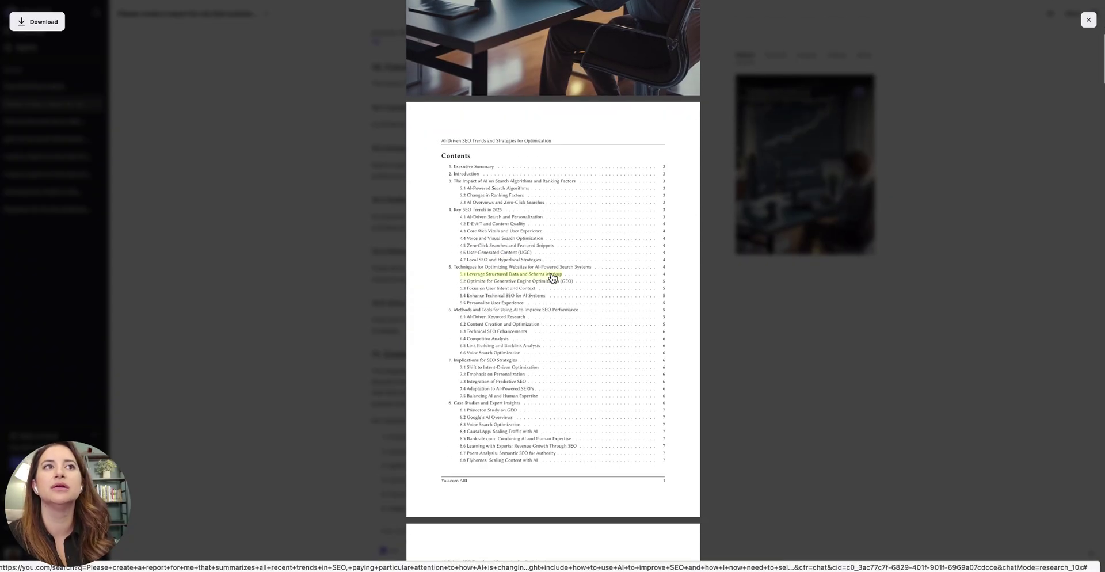
{"action": "scroll", "coordinate": [552, 277], "scroll_direction": "down", "scroll_amount": 6}
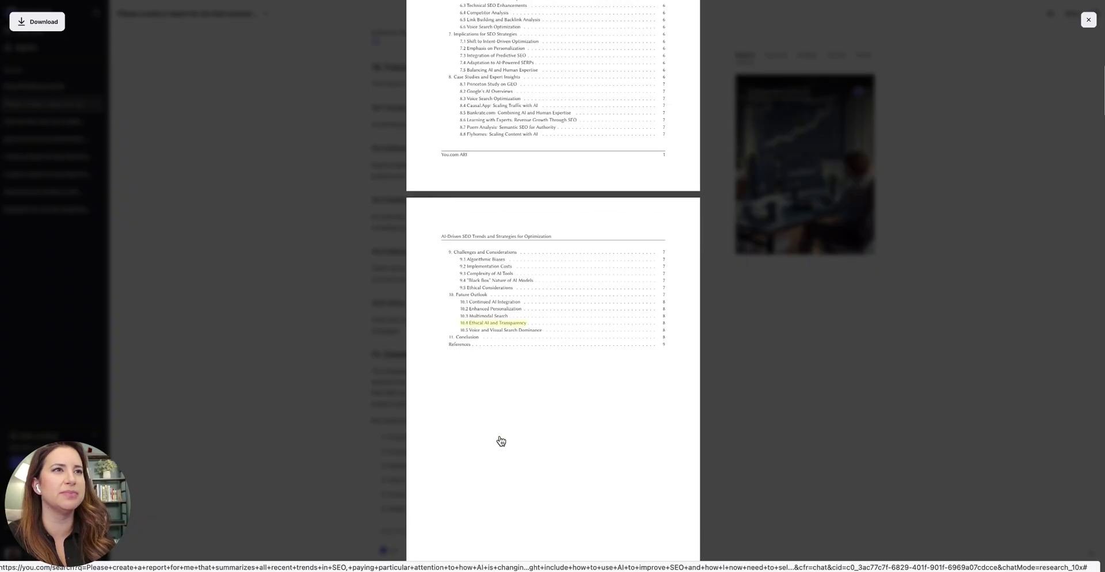
{"action": "scroll", "coordinate": [501, 441], "scroll_direction": "down", "scroll_amount": 6}
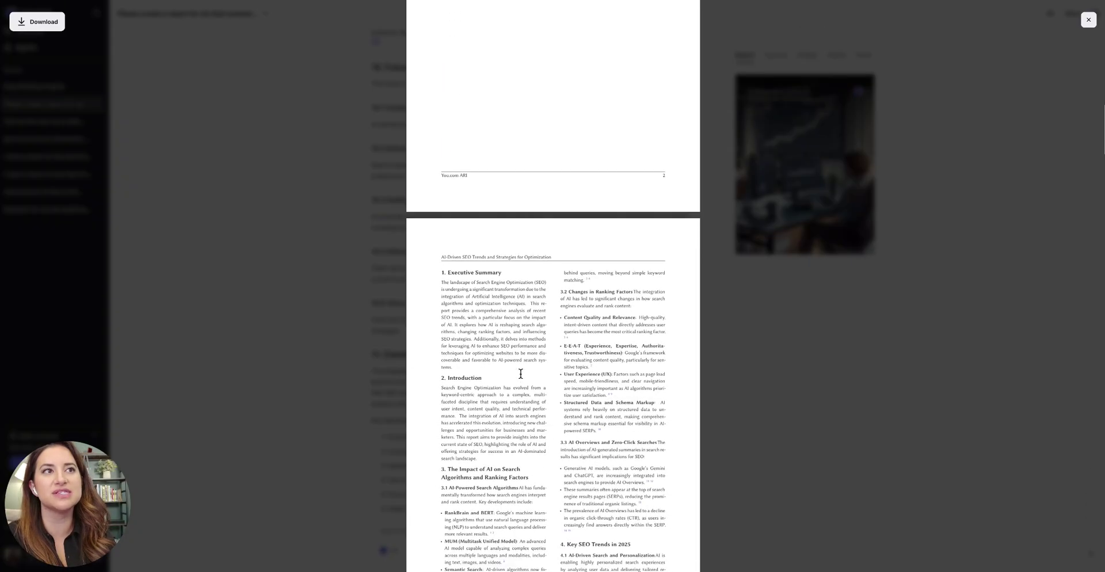
{"action": "scroll", "coordinate": [560, 340], "scroll_direction": "down", "scroll_amount": 4}
{"action": "scroll", "coordinate": [559, 342], "scroll_direction": "down", "scroll_amount": 4}
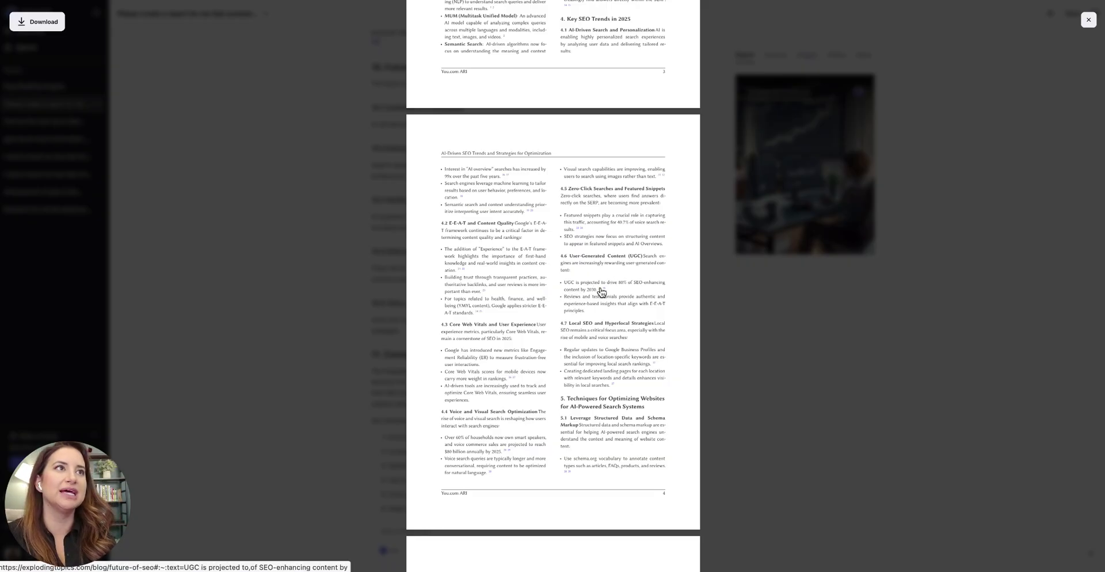
- Open the Exploding Topics source for the 80%-by-2030 UGC claim and dismiss its signup popup
{"action": "left_click", "coordinate": [601, 290]}
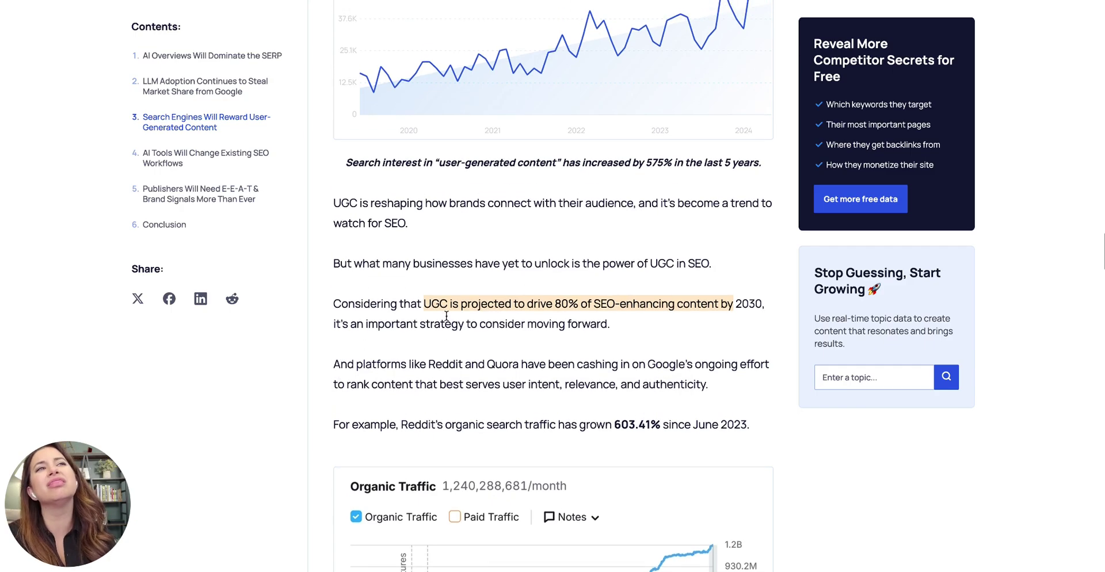
{"action": "left_click_drag", "start_coordinate": [425, 304], "coordinate": [511, 303]}
{"action": "left_click", "coordinate": [511, 303]}
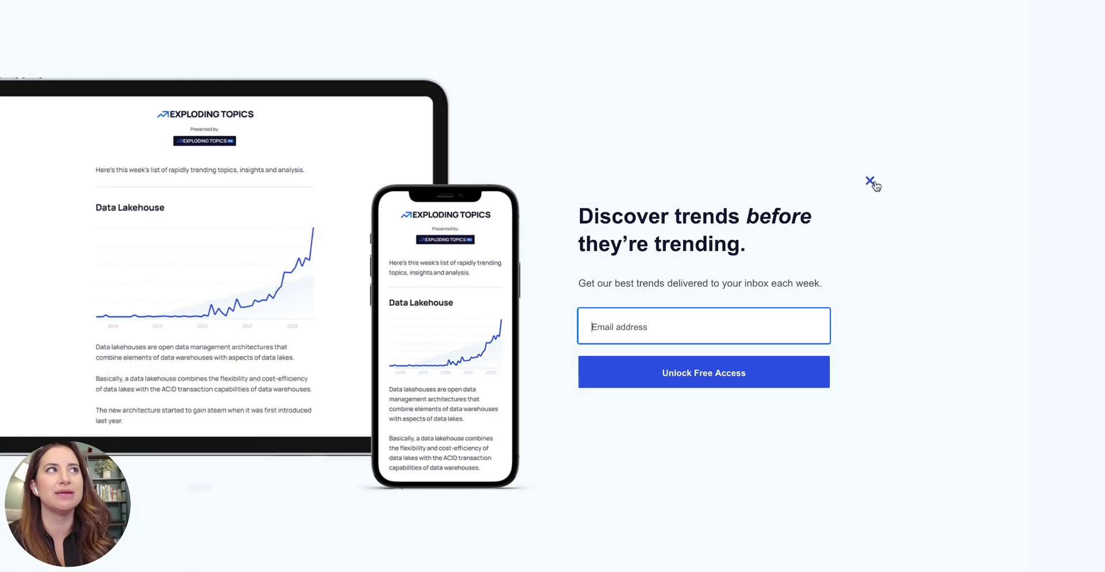
{"action": "left_click", "coordinate": [871, 182]}
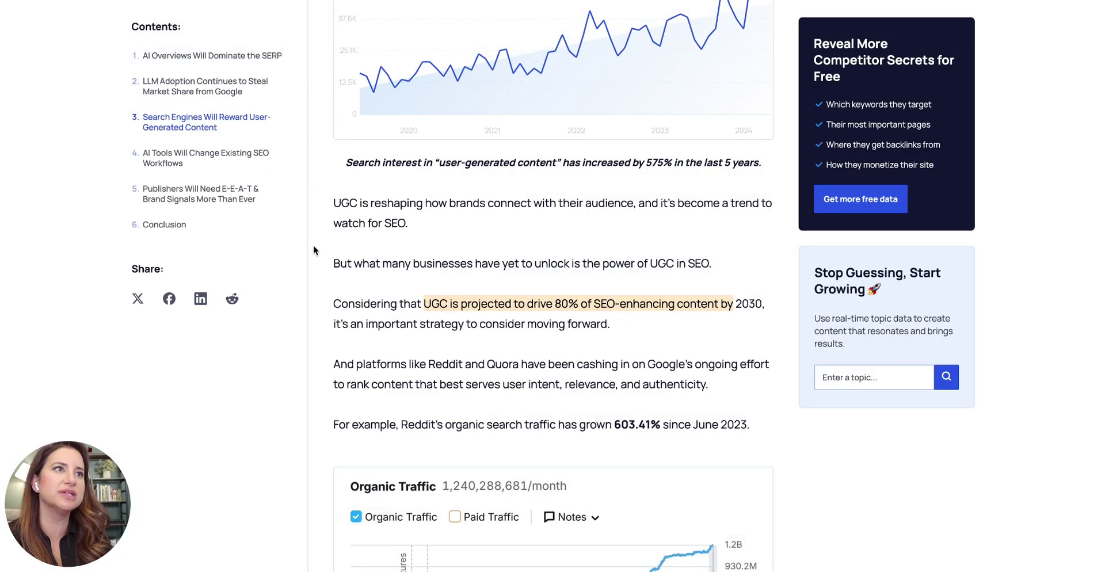
{"action": "mouse_move", "coordinate": [47, 525]}
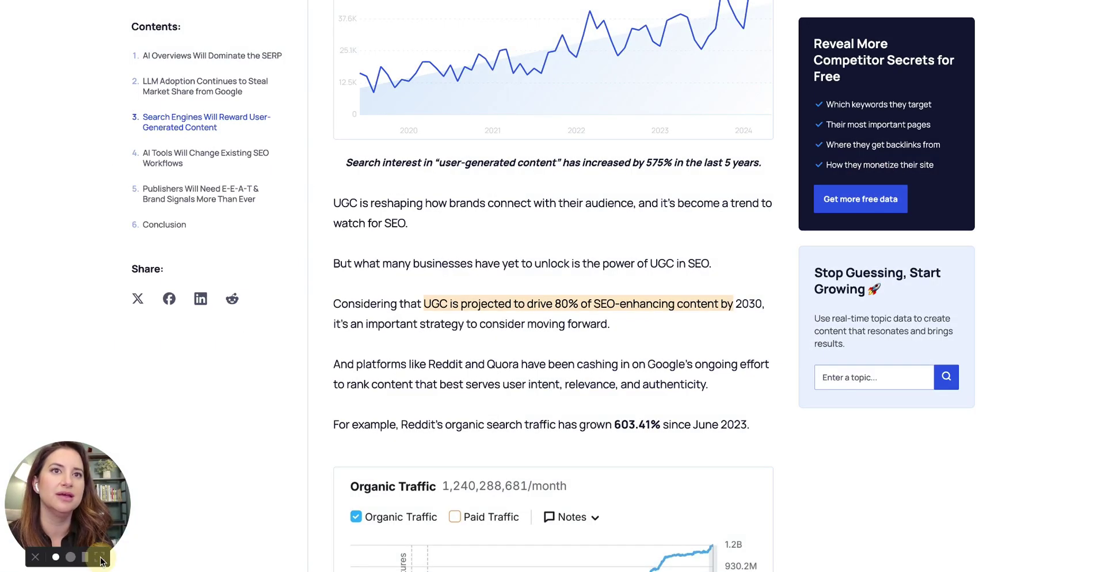